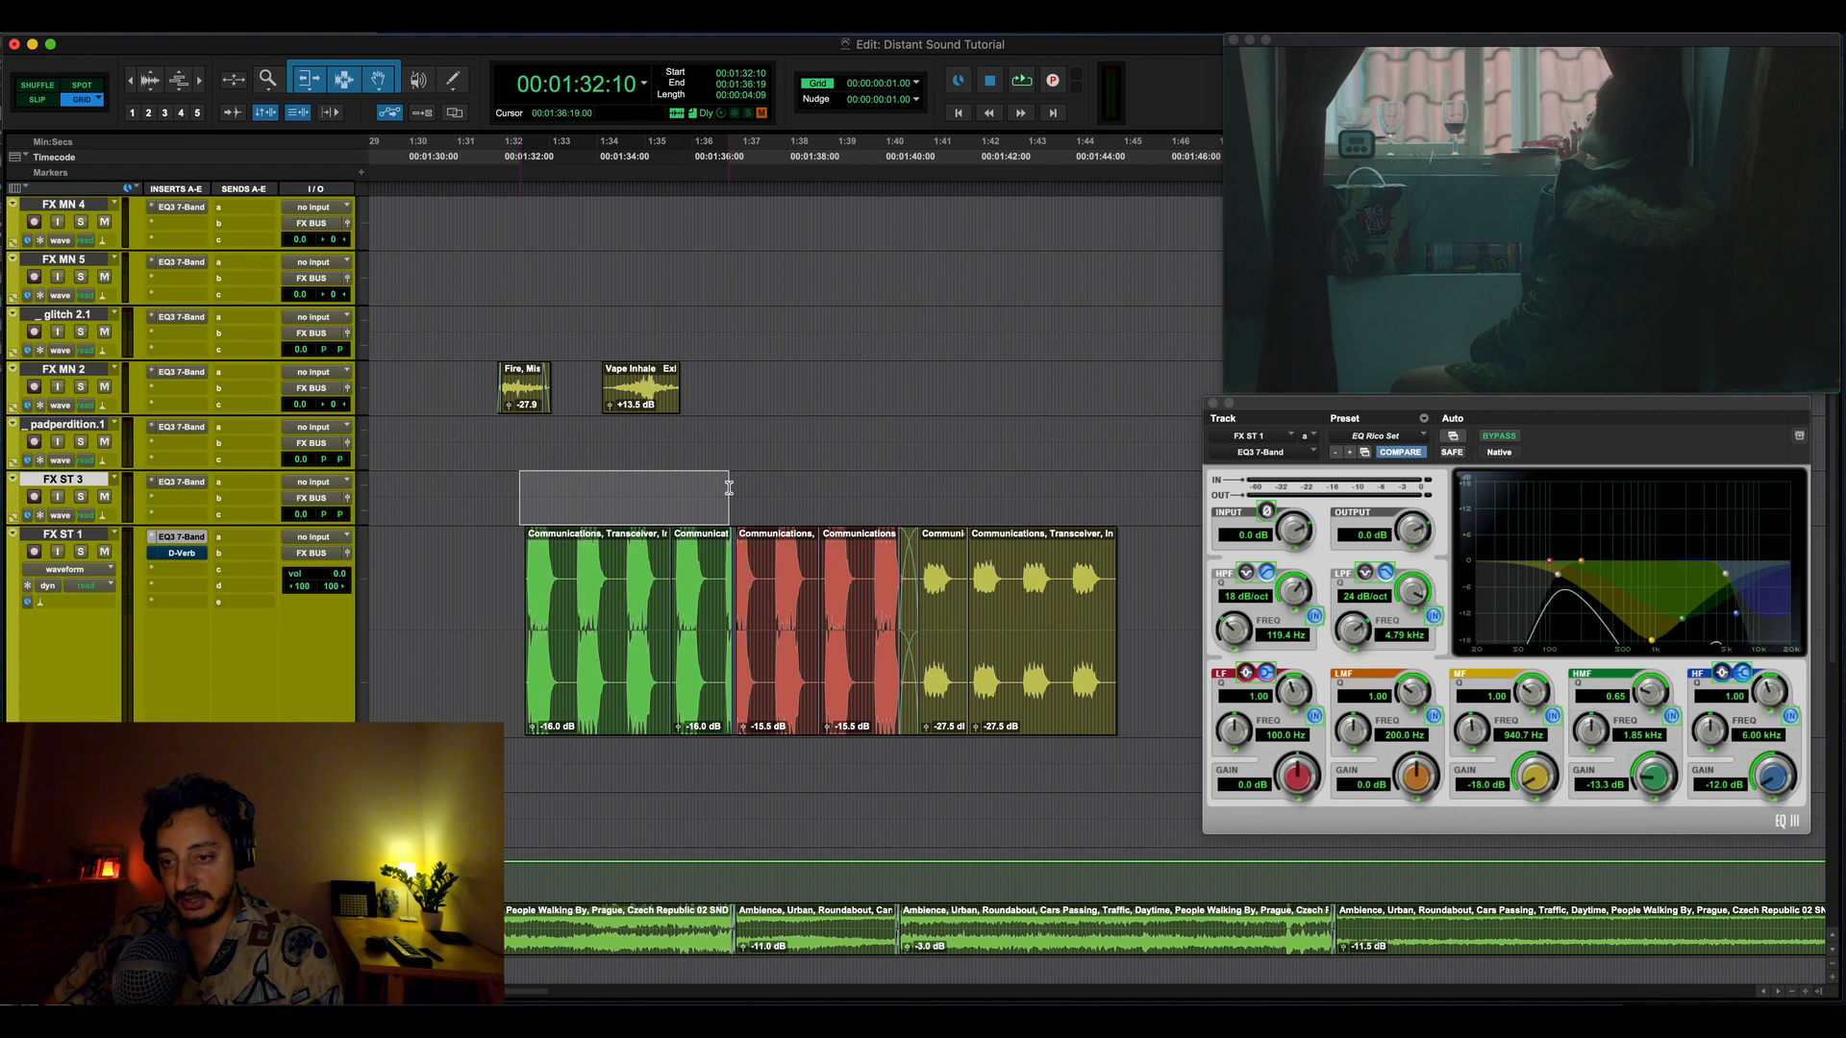
- Mark the time ranges over the red and yellow clip groups on FX ST 3, and return the cursor ahead of the green clips
drag(731, 490, 895, 490)
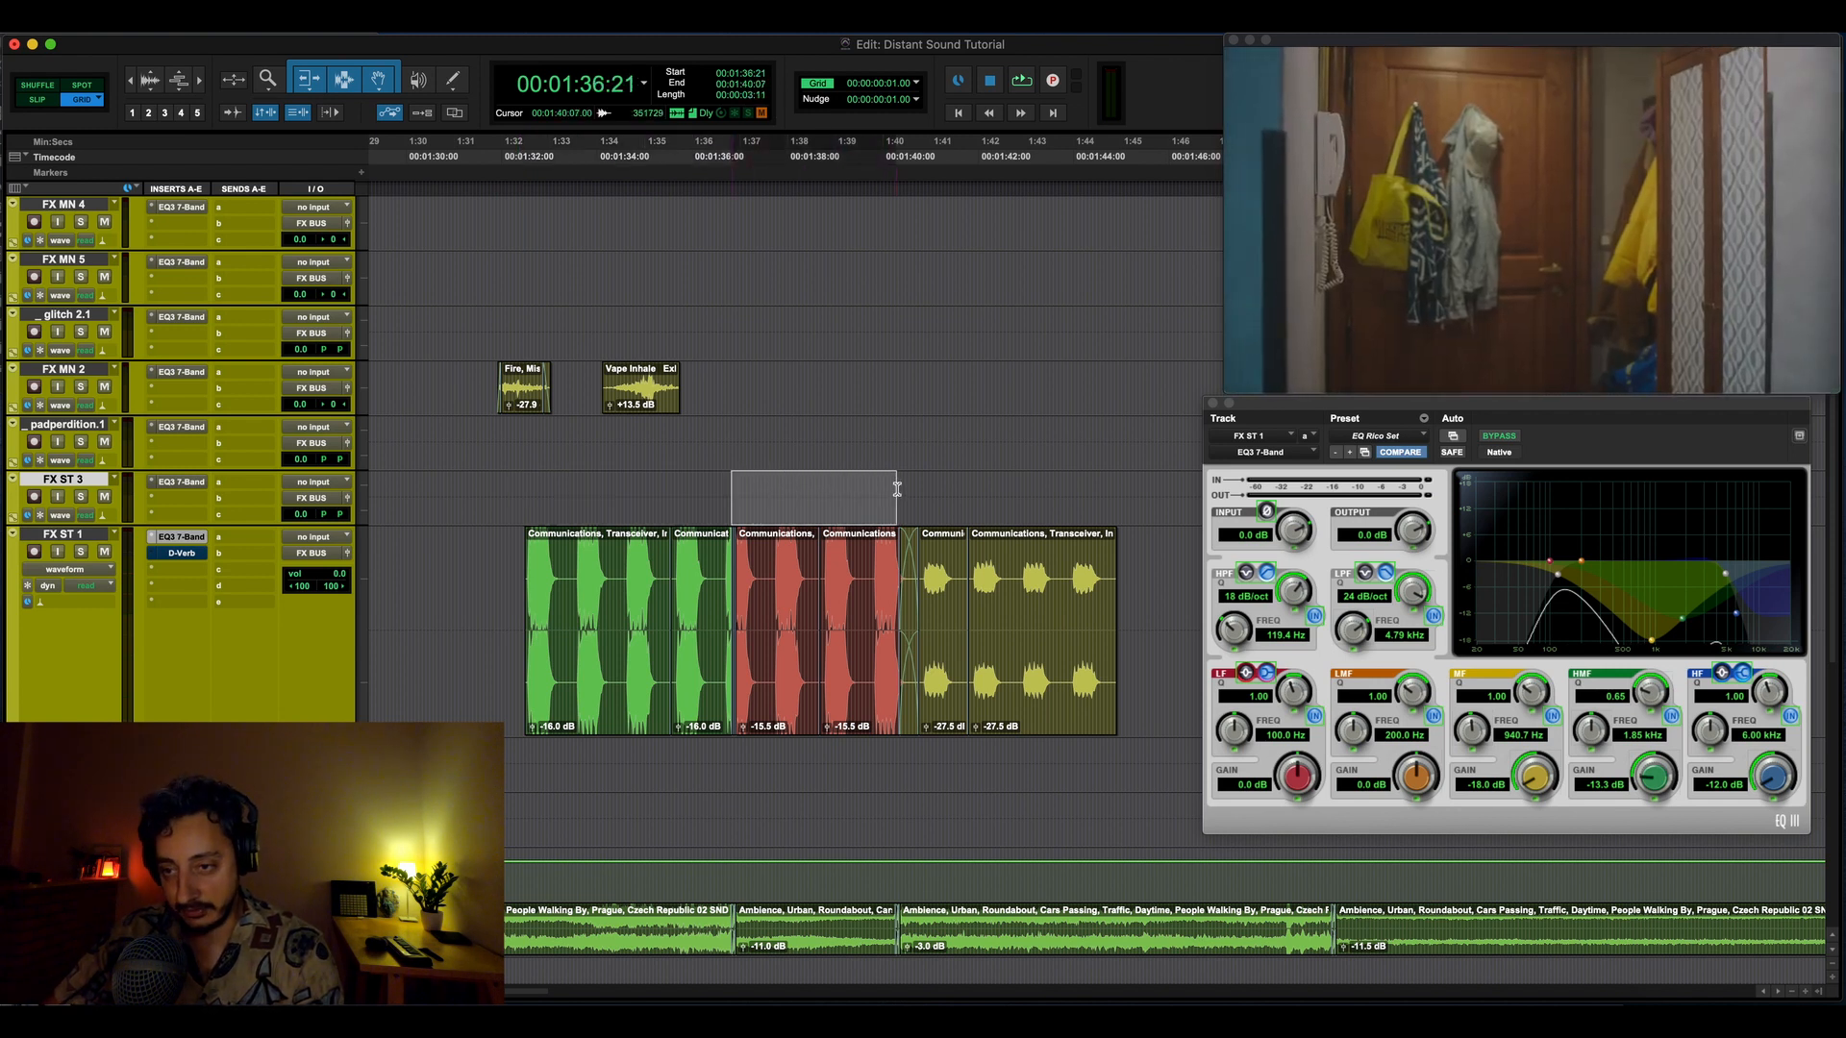
drag(901, 490, 1105, 498)
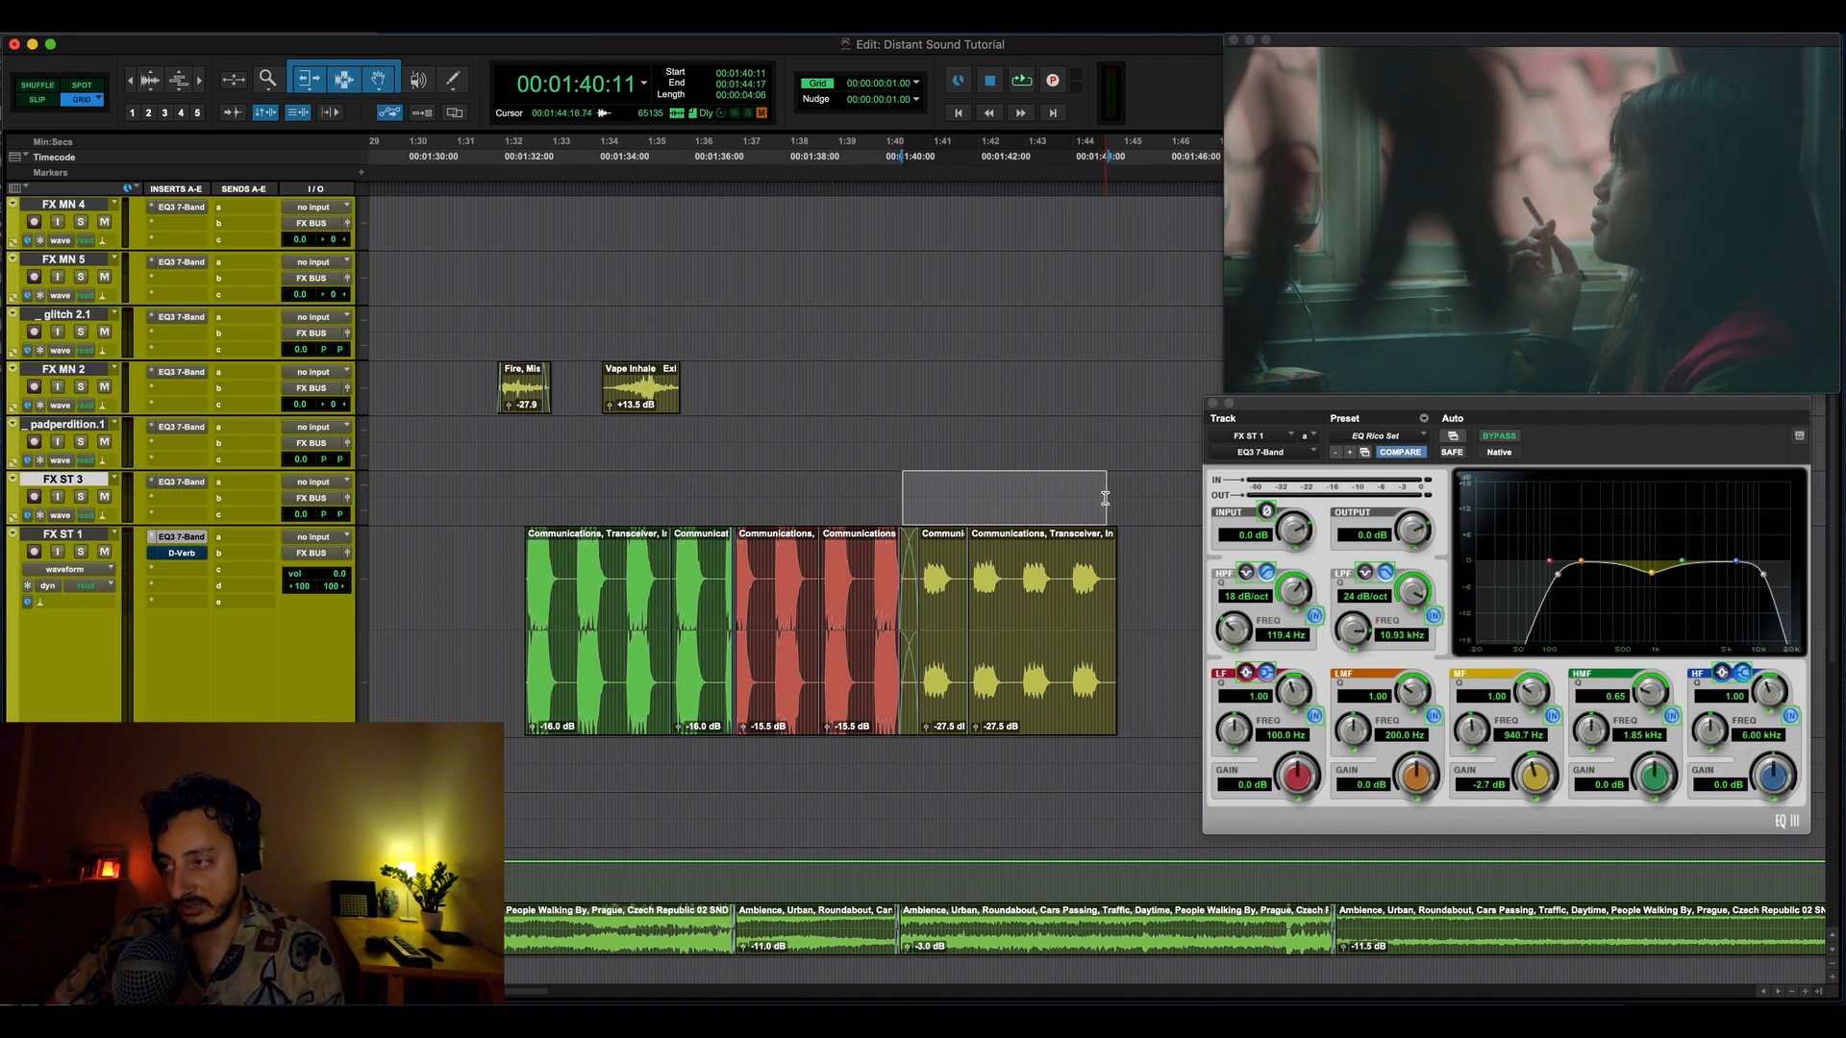
click(496, 577)
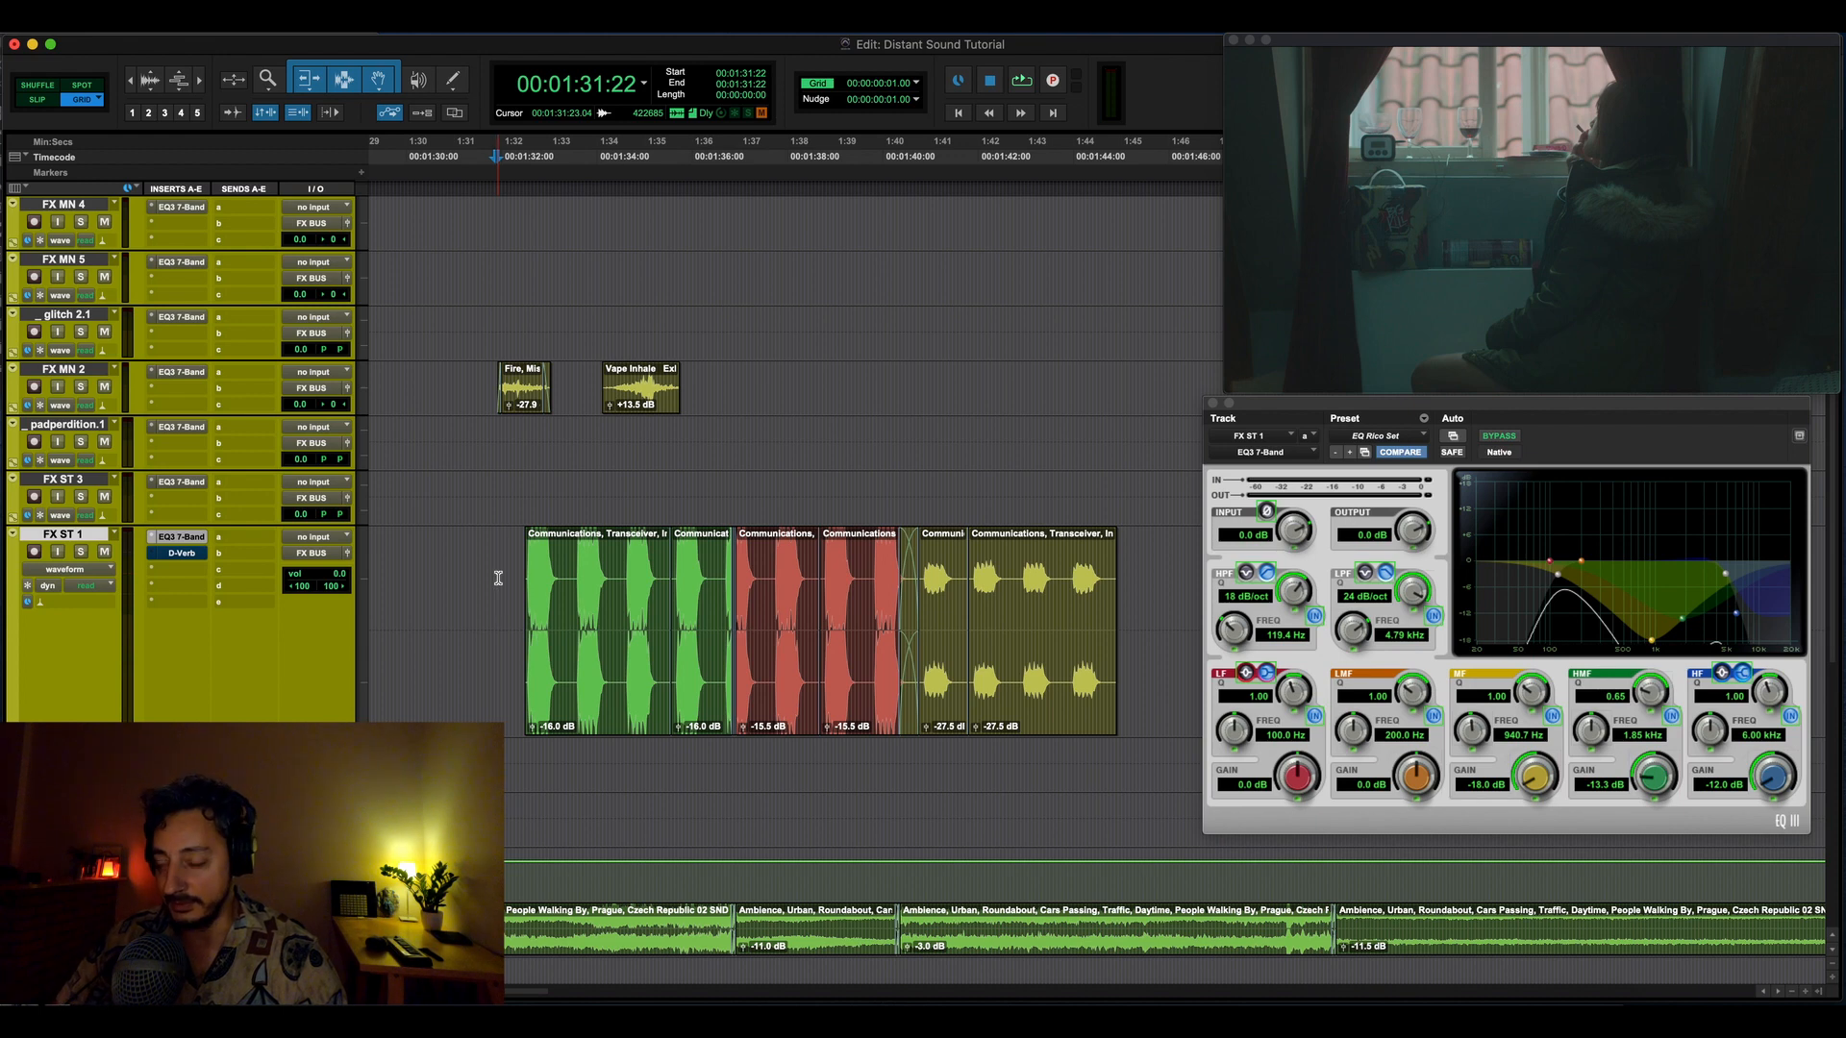
click(498, 578)
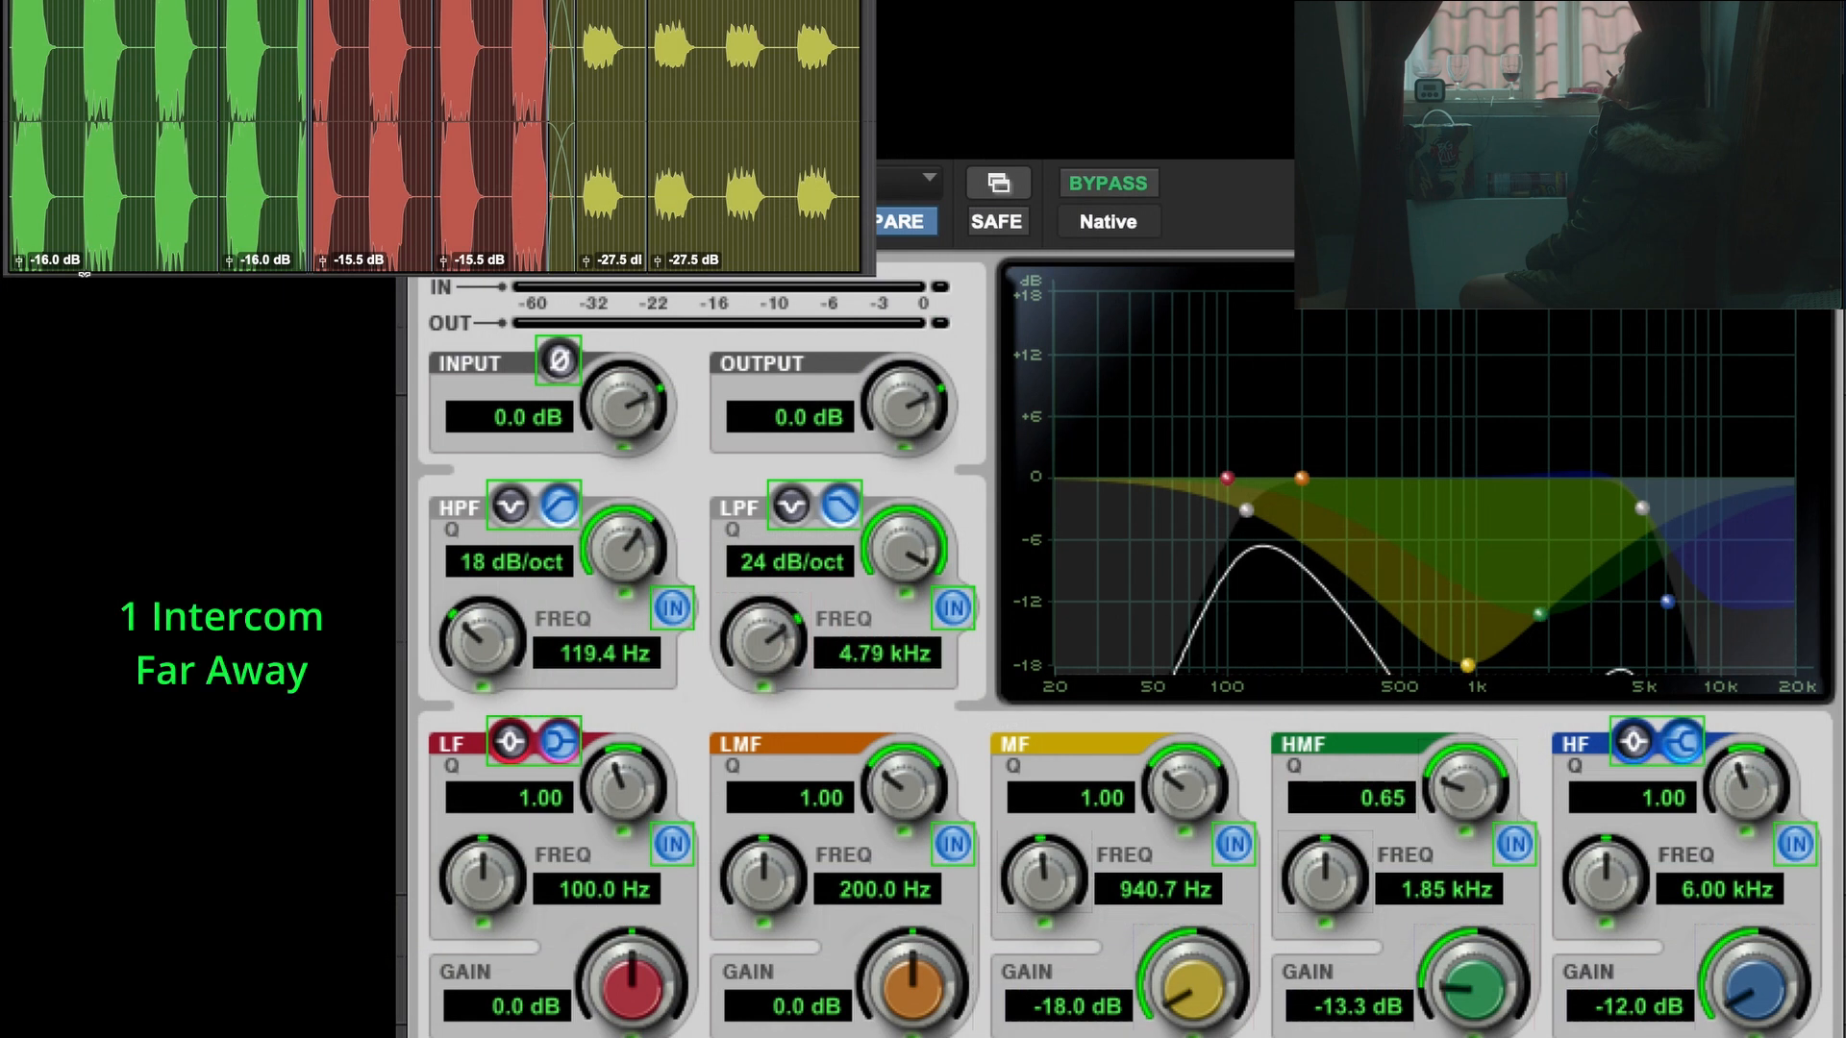
- Play the first green intercom clip and set the EQ's high-pass frequency to 110.3 Hz and the MF band's frequency to 904.1 Hz
click(24, 235)
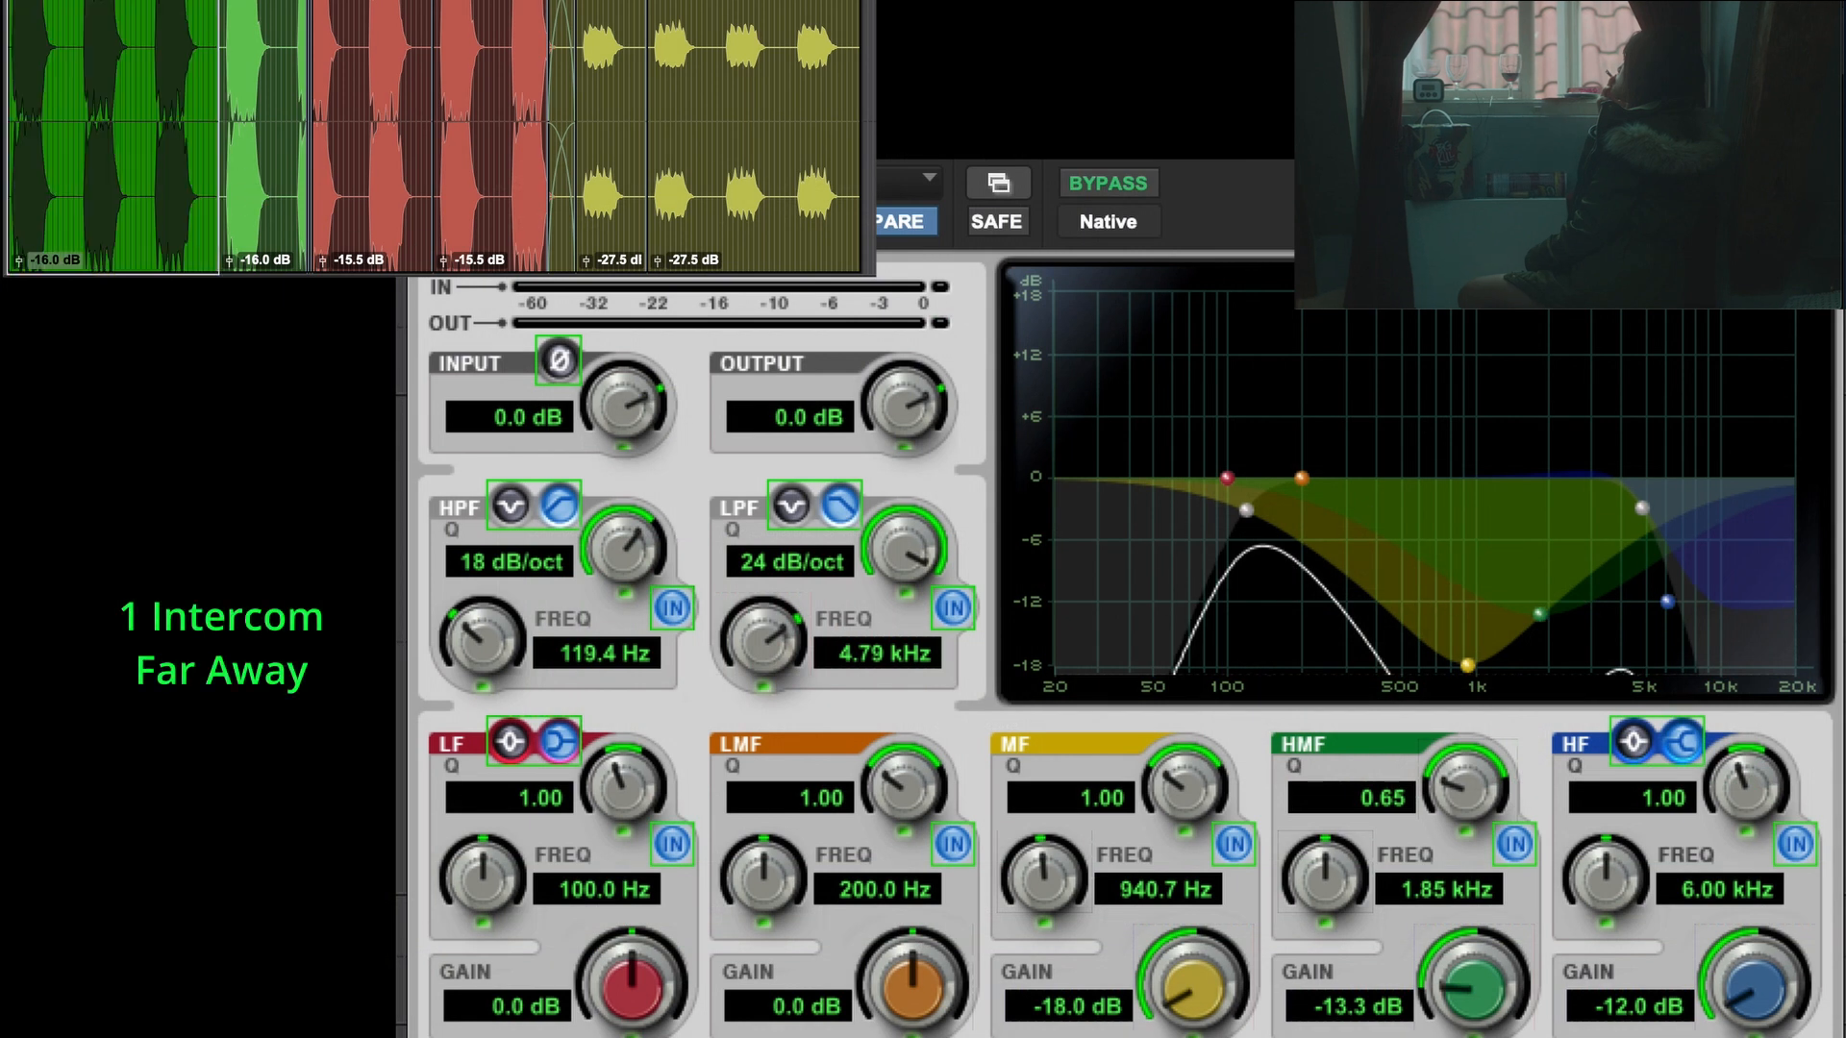
key(space)
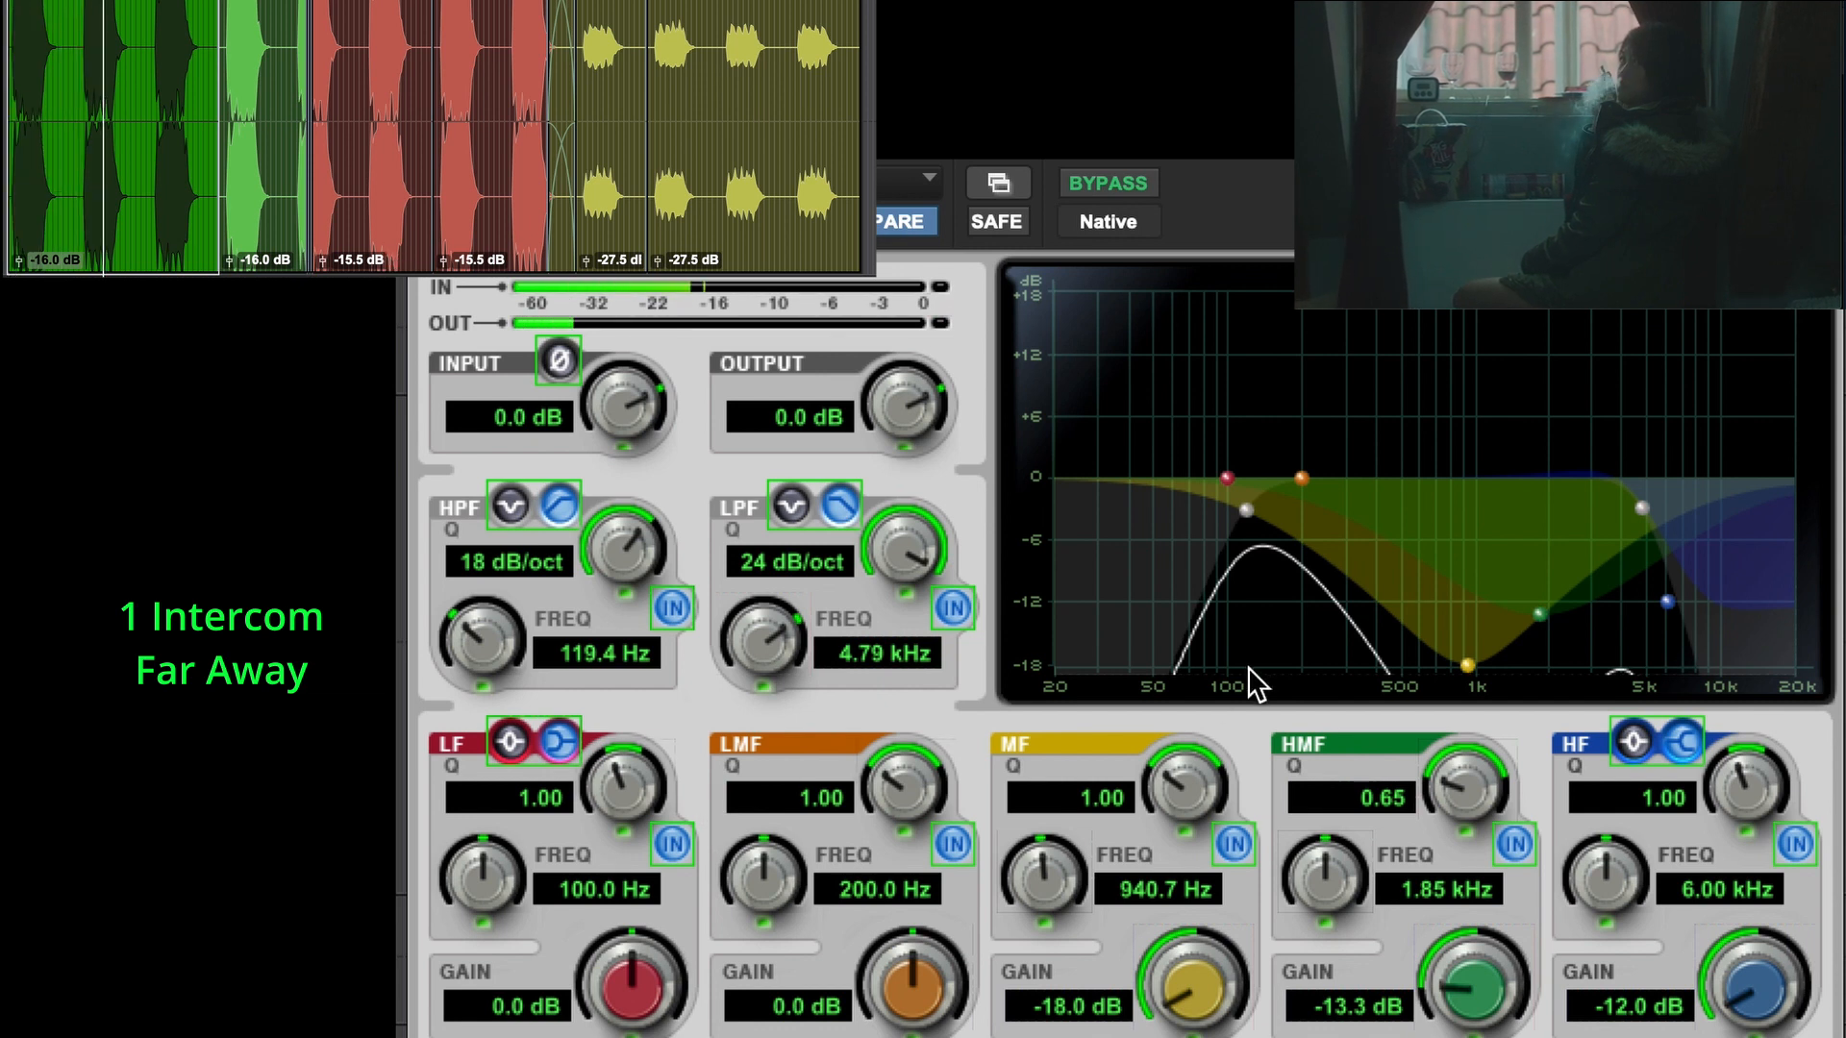
mouse_move(1236, 502)
mouse_down()
mouse_move(1203, 504)
mouse_move(1236, 505)
mouse_up()
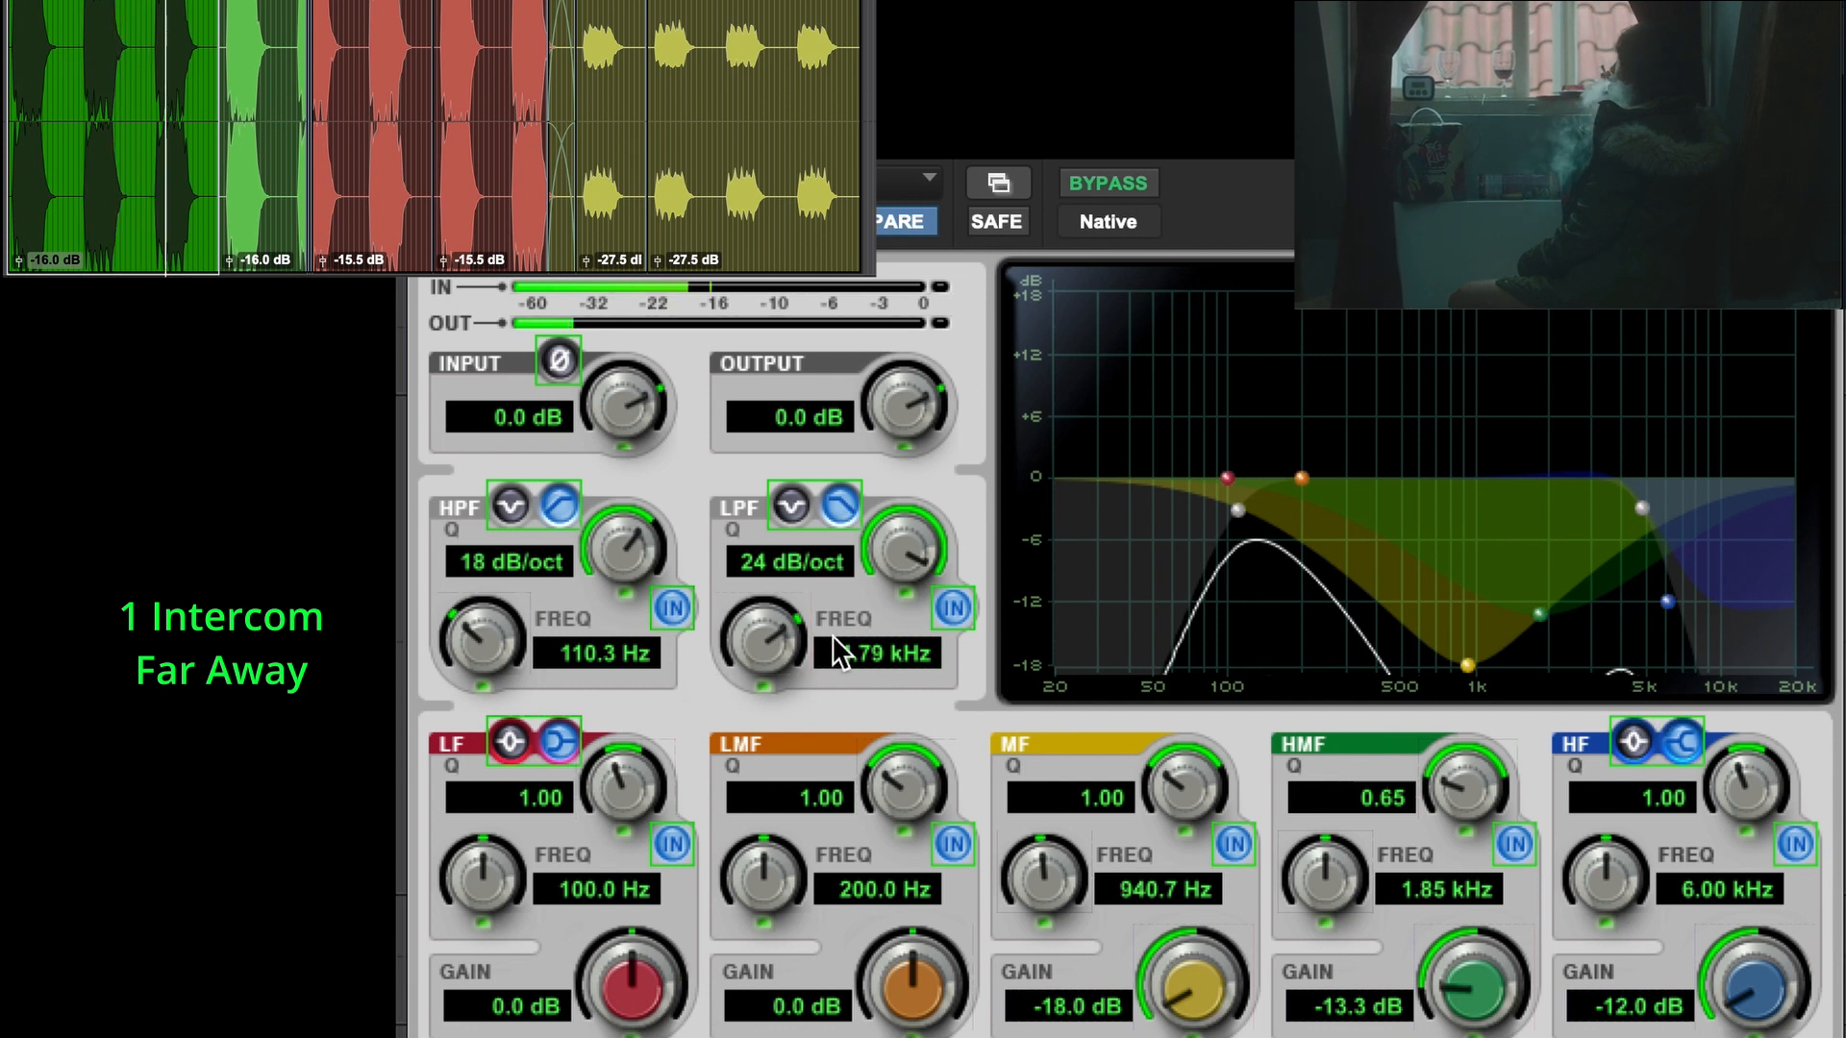
mouse_move(832, 634)
mouse_down()
mouse_move(792, 681)
mouse_move(798, 644)
mouse_move(845, 623)
mouse_move(828, 643)
mouse_move(846, 616)
mouse_up()
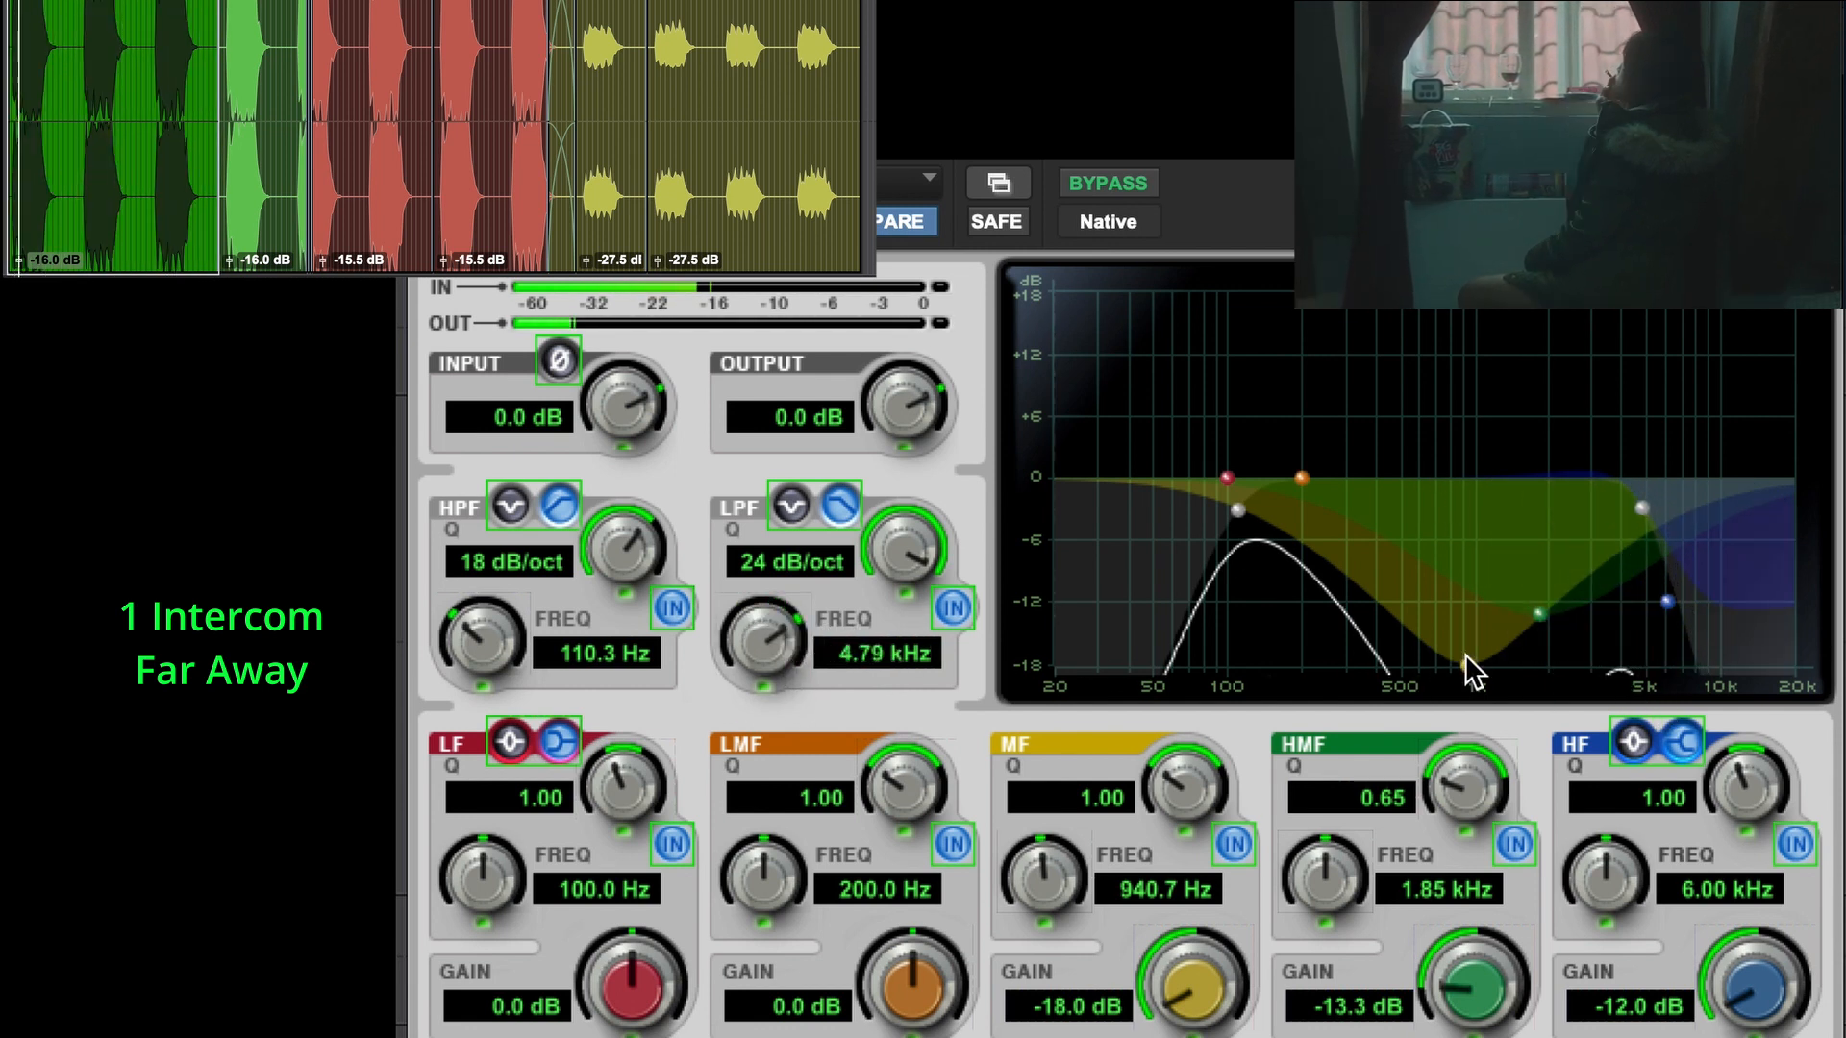
mouse_move(1467, 654)
mouse_down()
mouse_move(1462, 488)
mouse_move(1452, 654)
mouse_up()
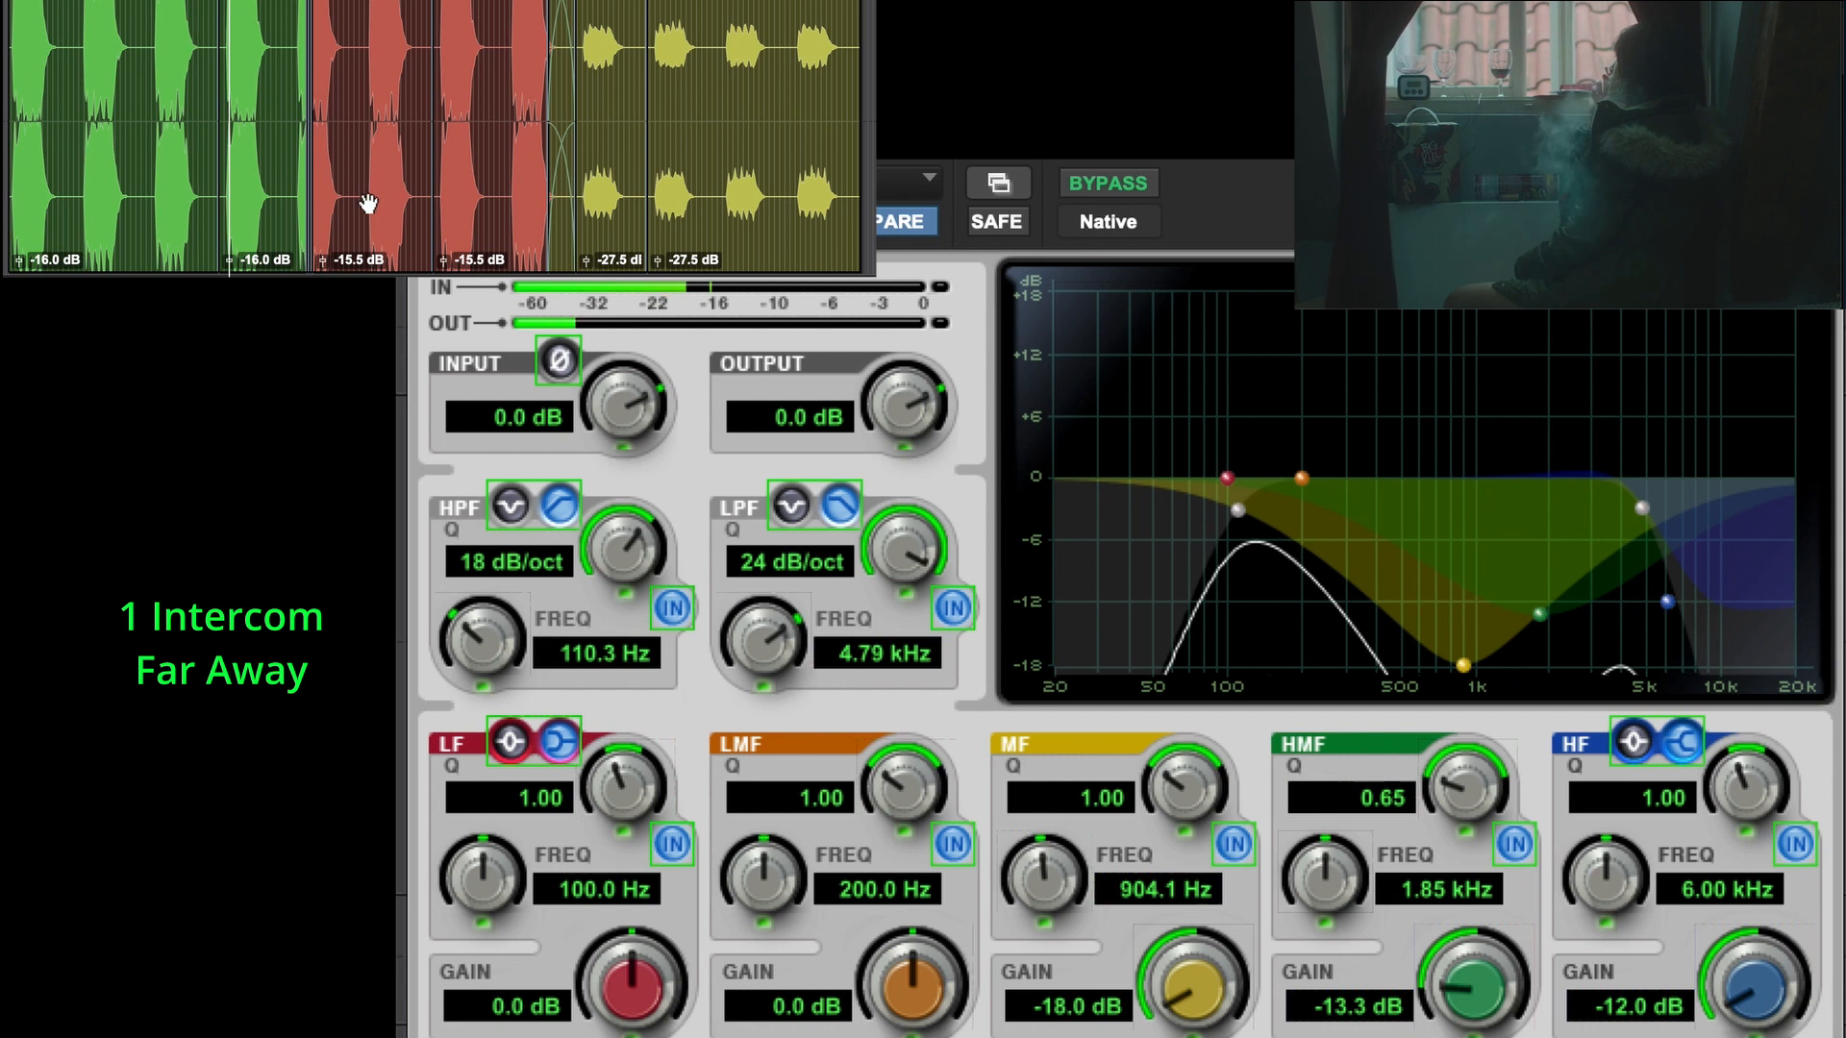
- Play the red intercom clips, set the EQ's high-pass frequency to 106.0 Hz, and toggle the EQ bypass to compare the sound
click(347, 241)
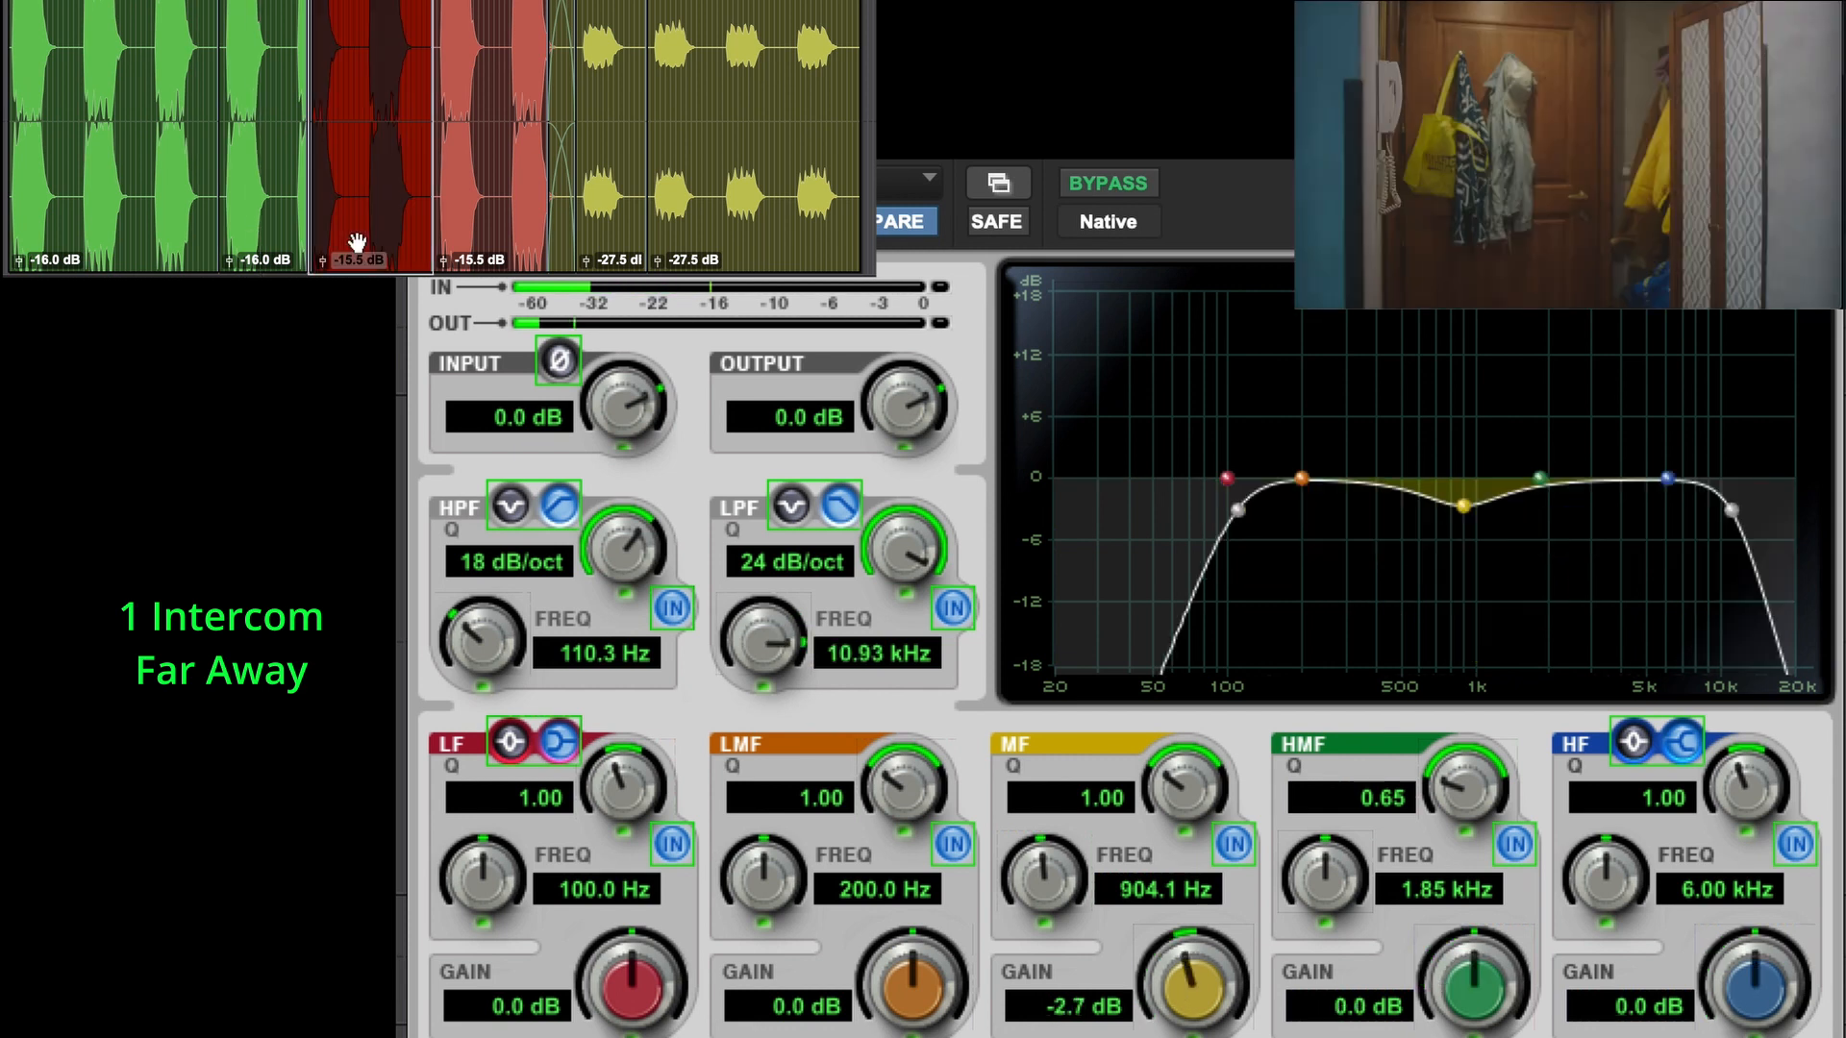
shift+click(520, 259)
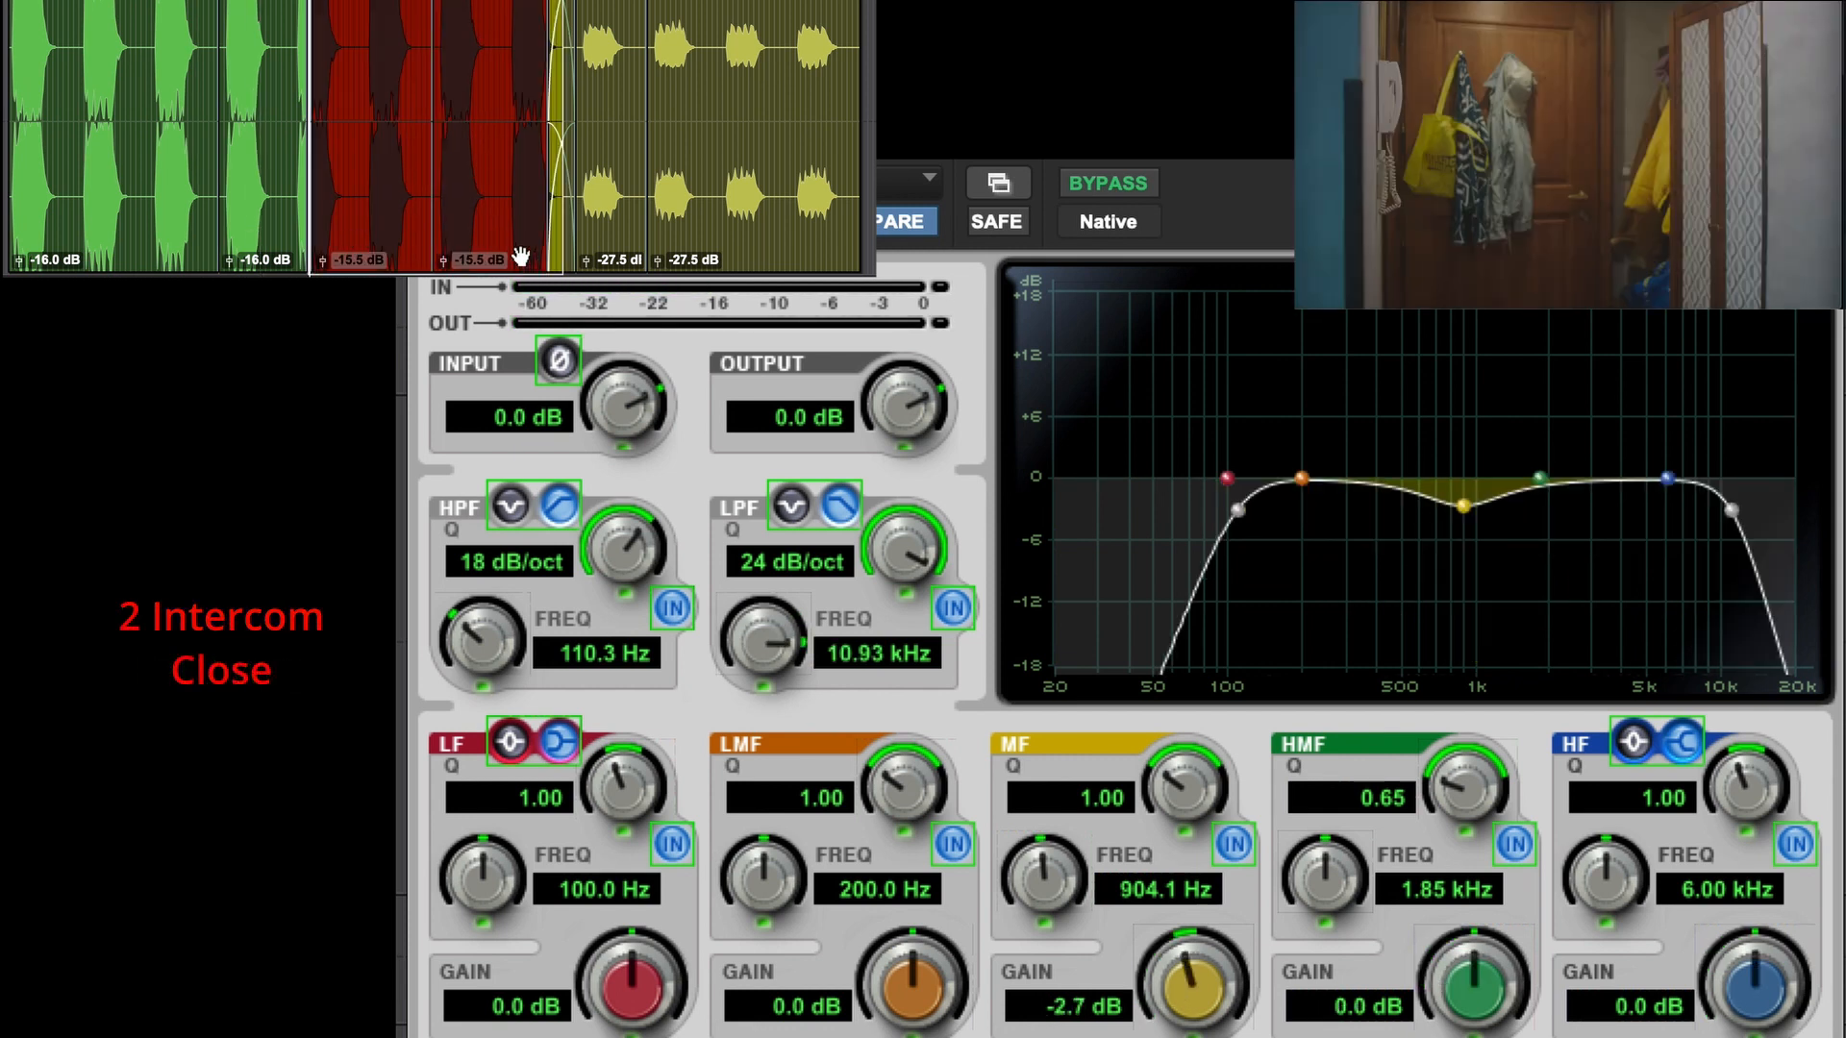
key(space)
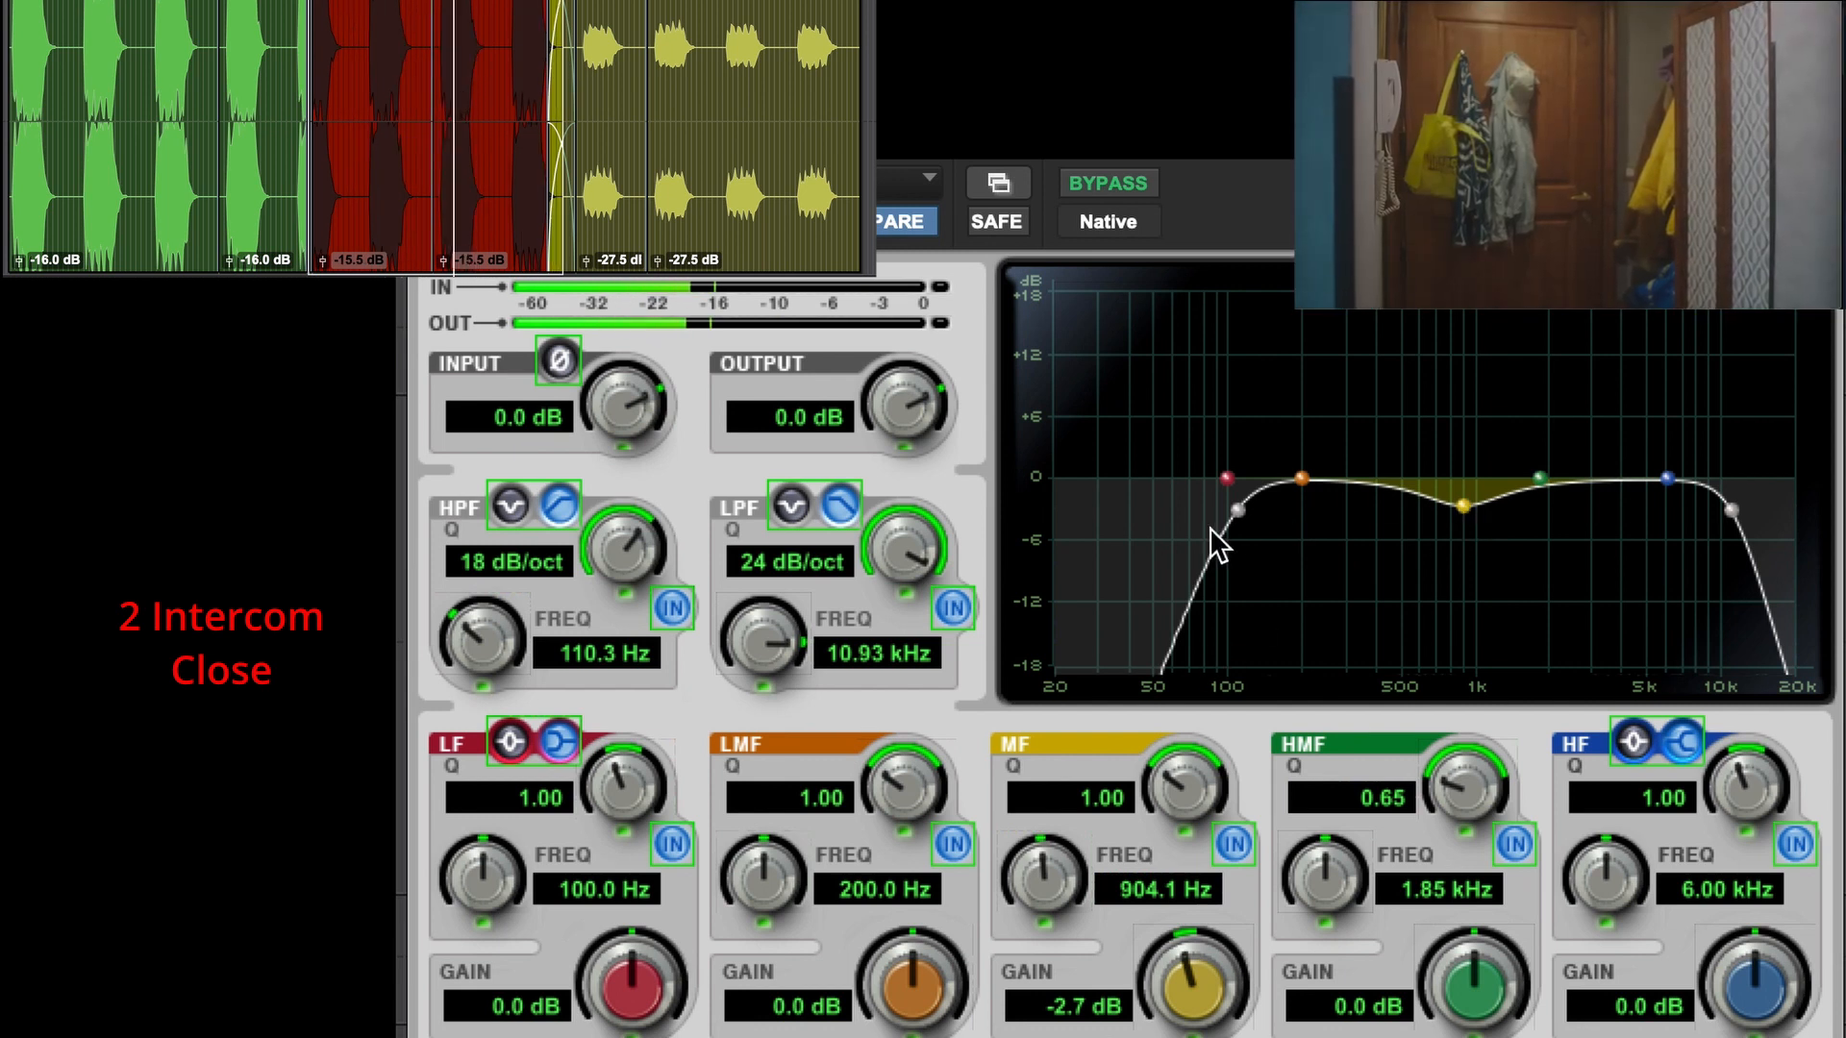
mouse_move(1238, 511)
mouse_down()
mouse_move(1125, 516)
mouse_move(1236, 519)
mouse_up()
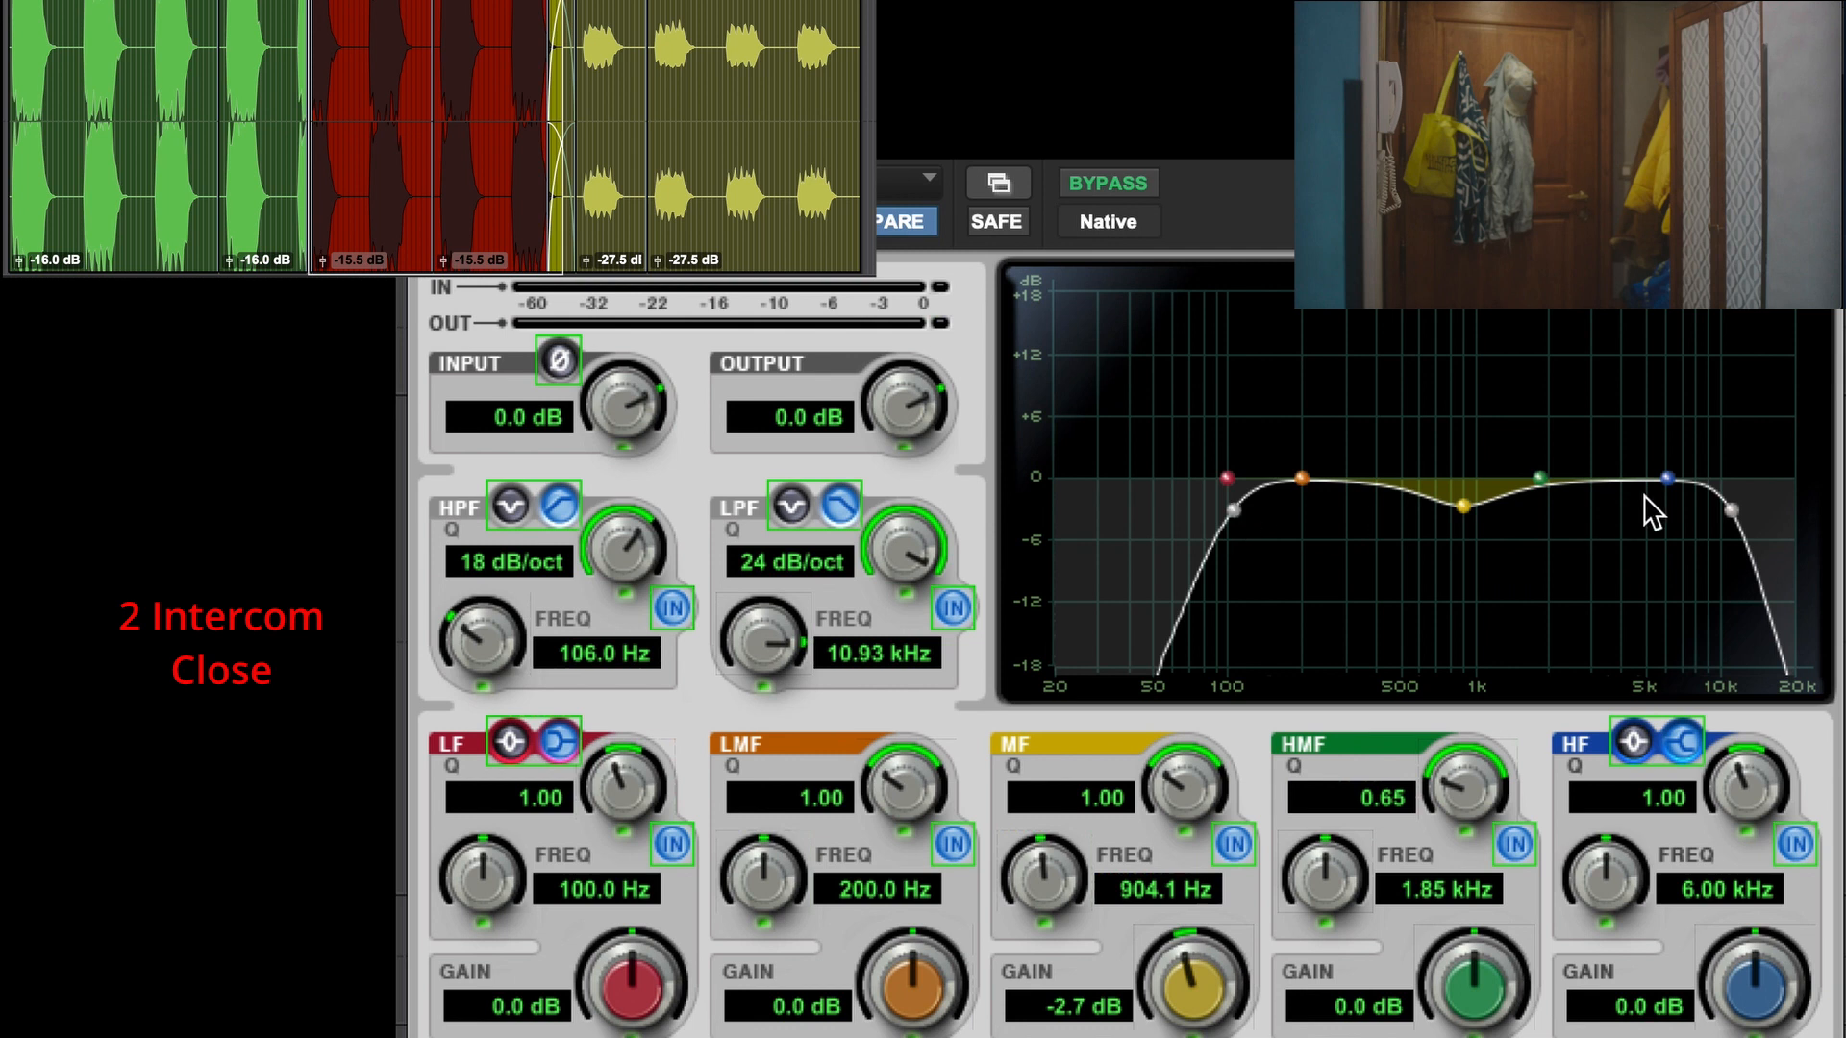
drag(1732, 508, 1731, 508)
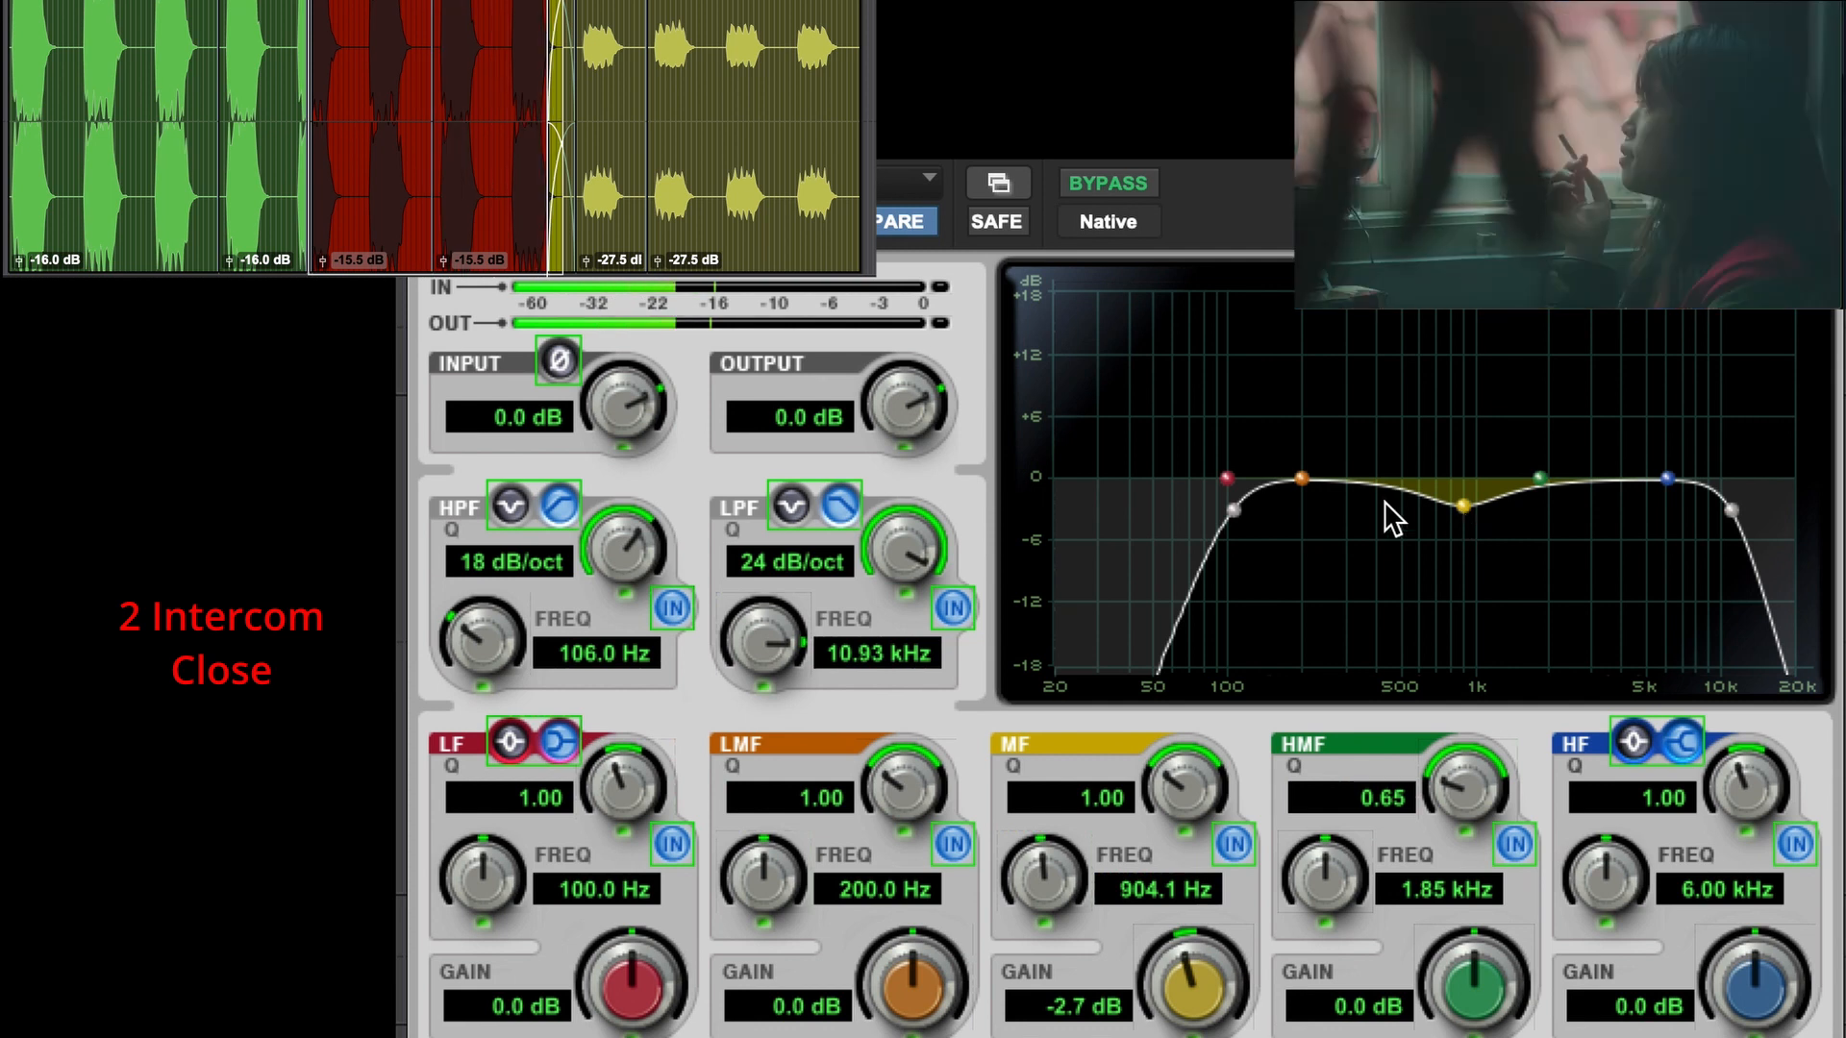
click(1114, 173)
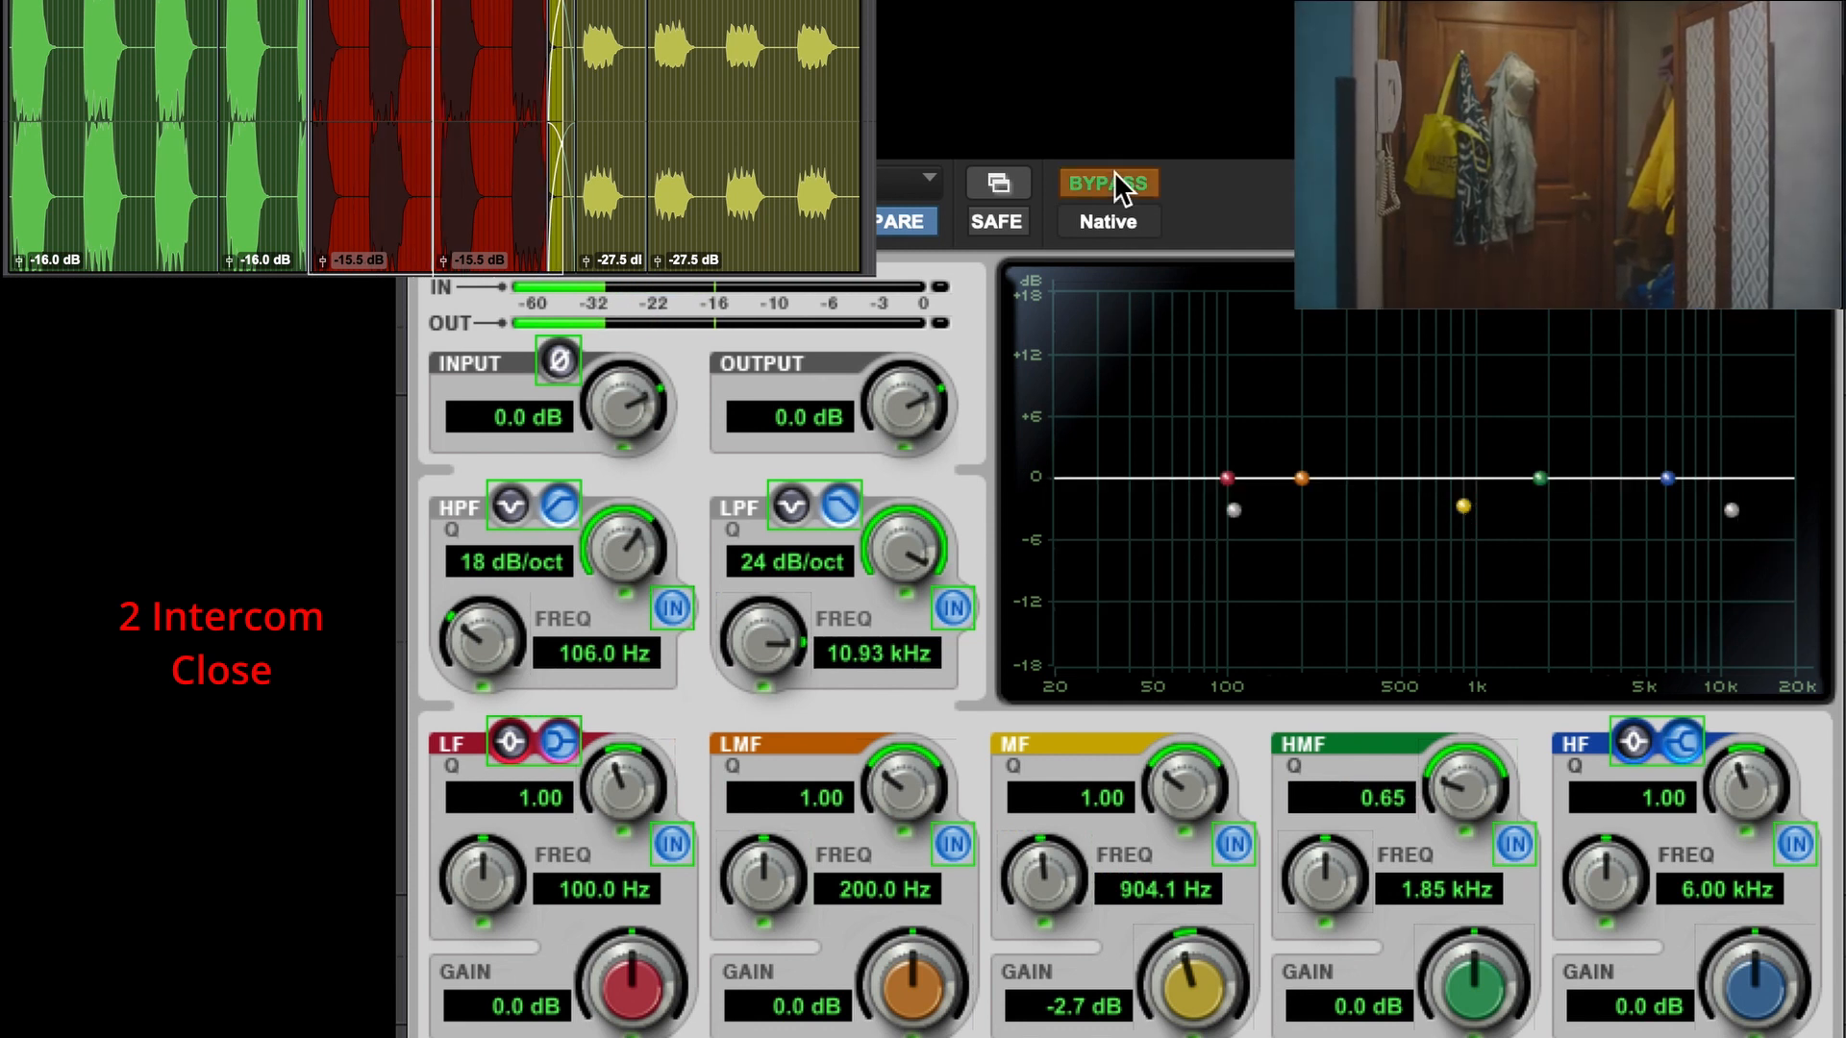
click(1113, 173)
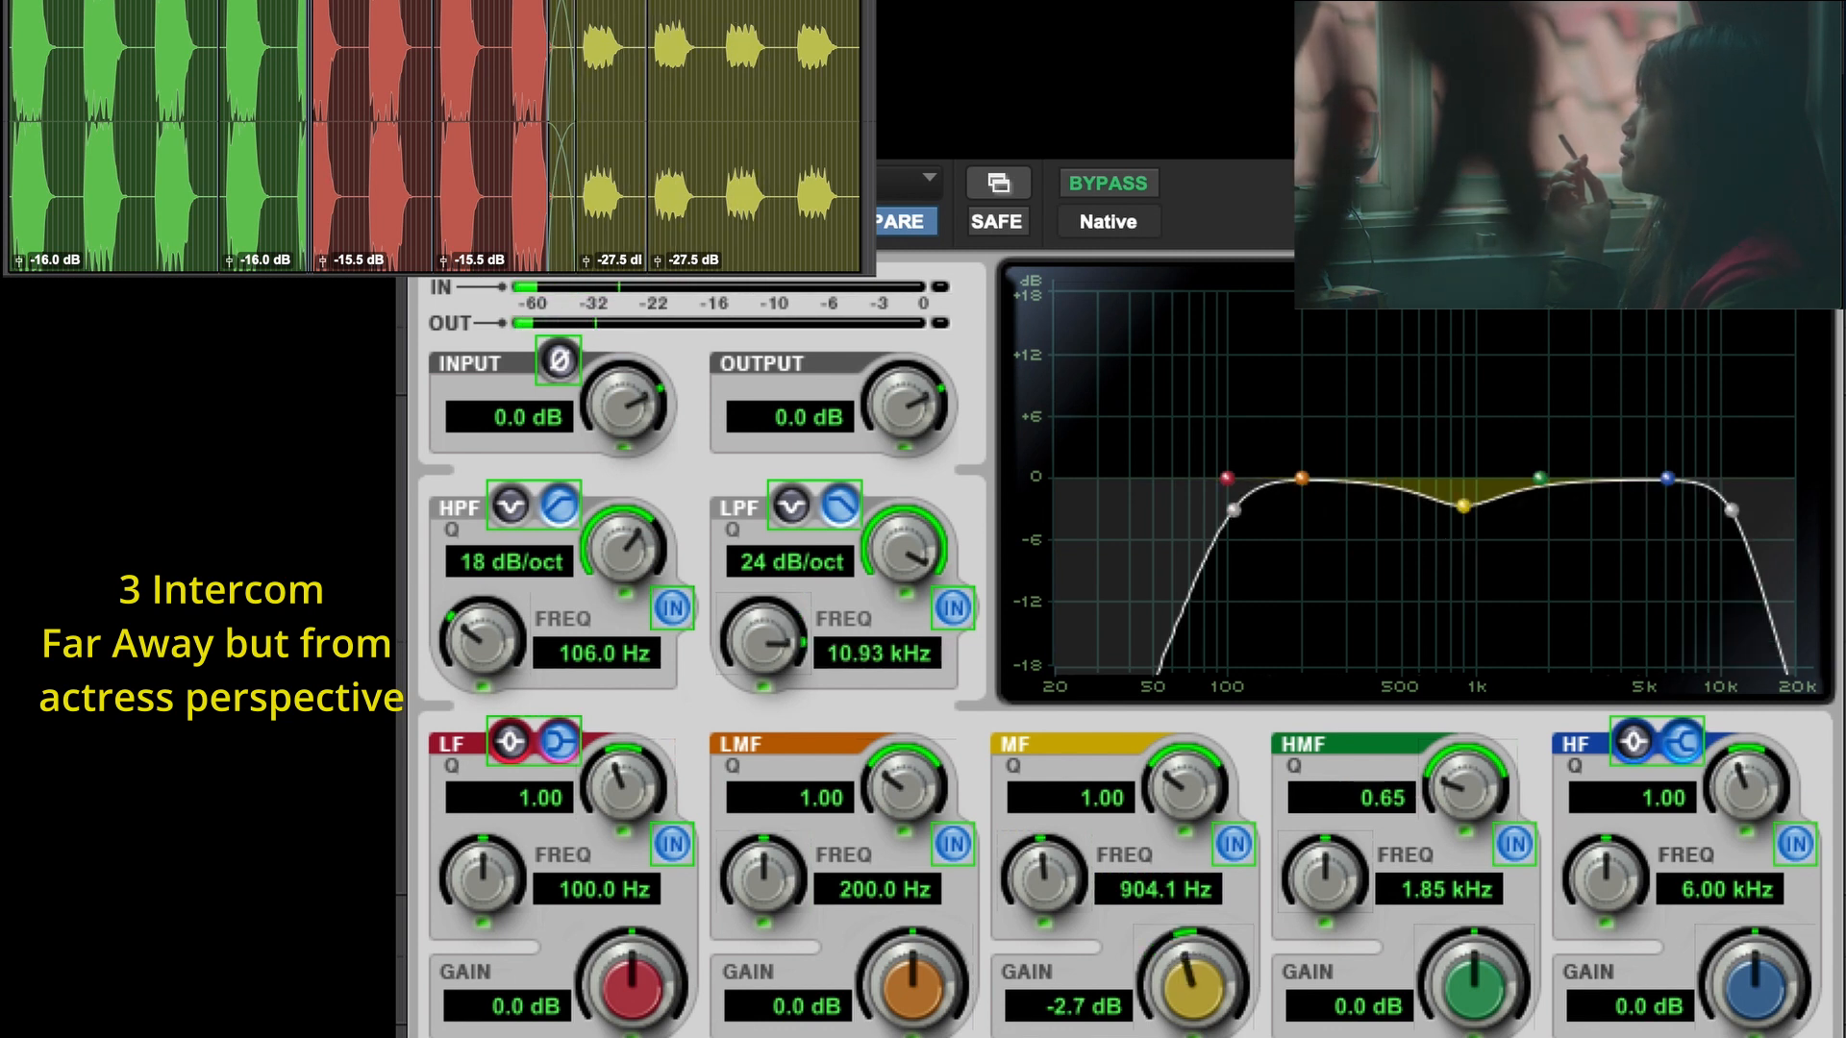
- Select the green and red clips, bypass the EQ, and play the intercom from the green clips without equalization
click(121, 202)
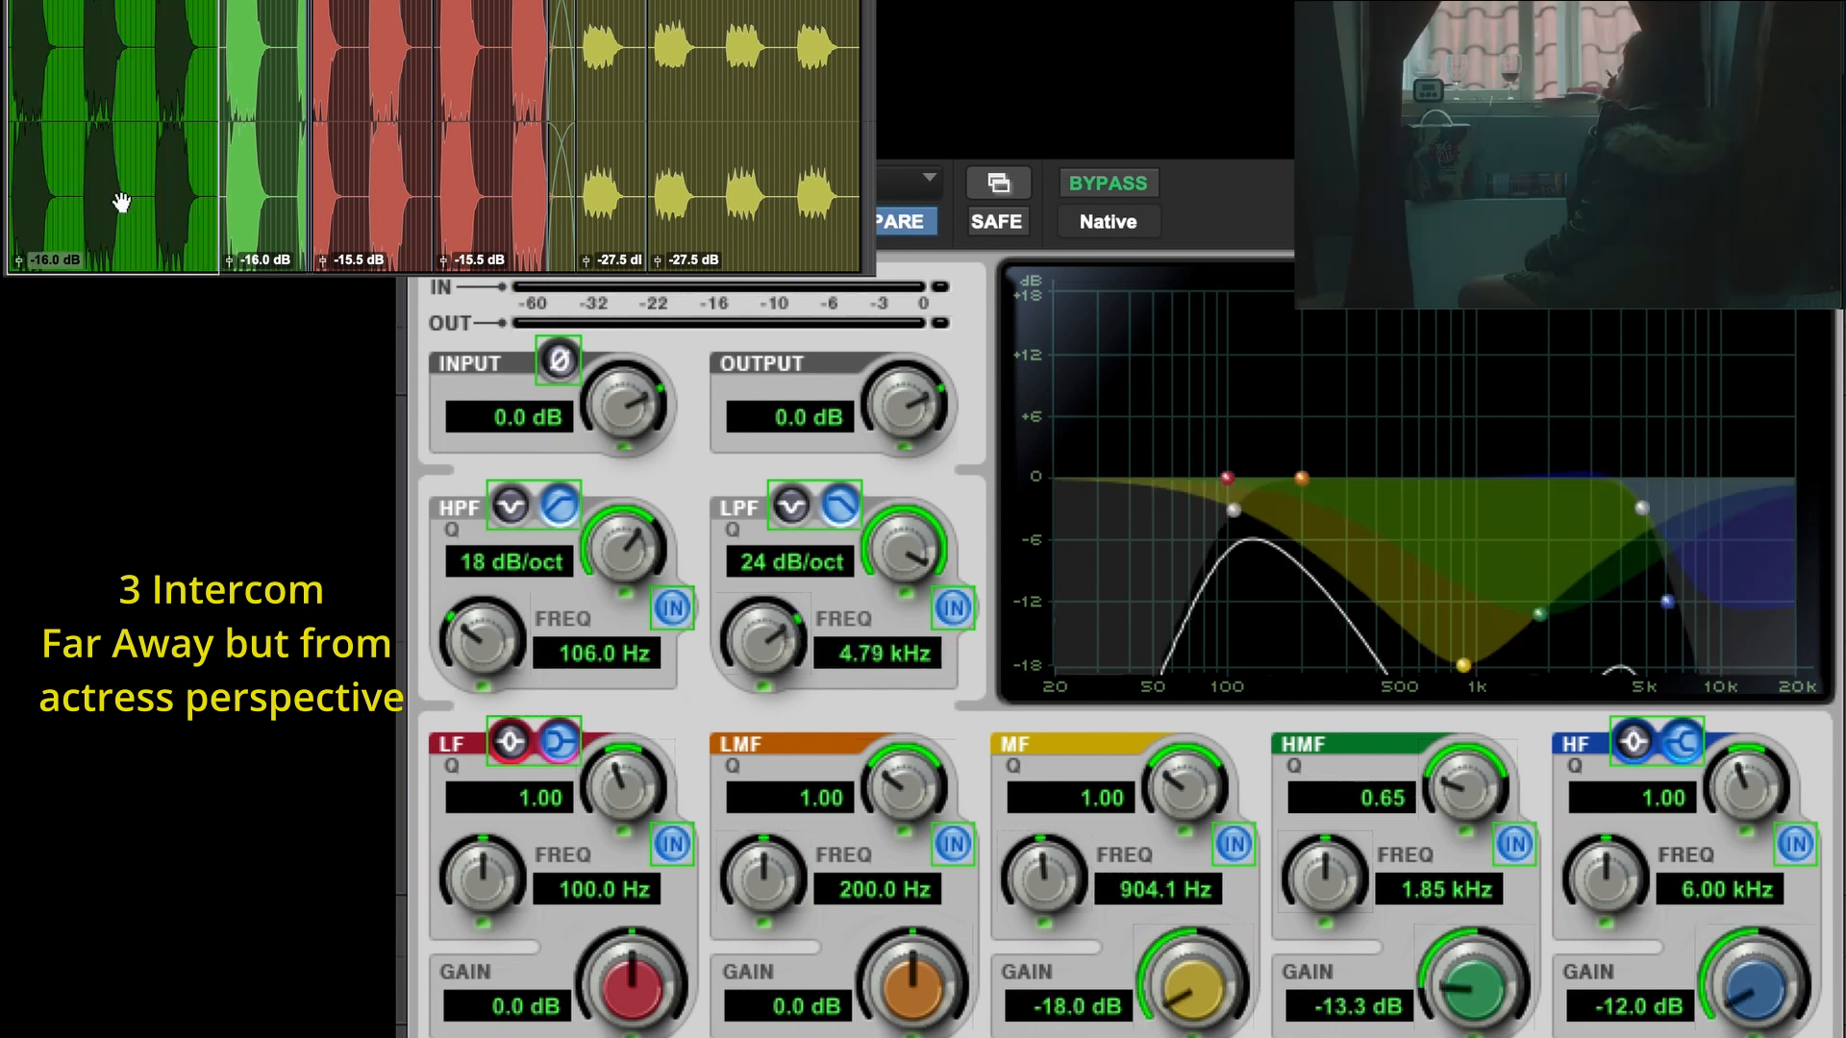
shift+click(477, 266)
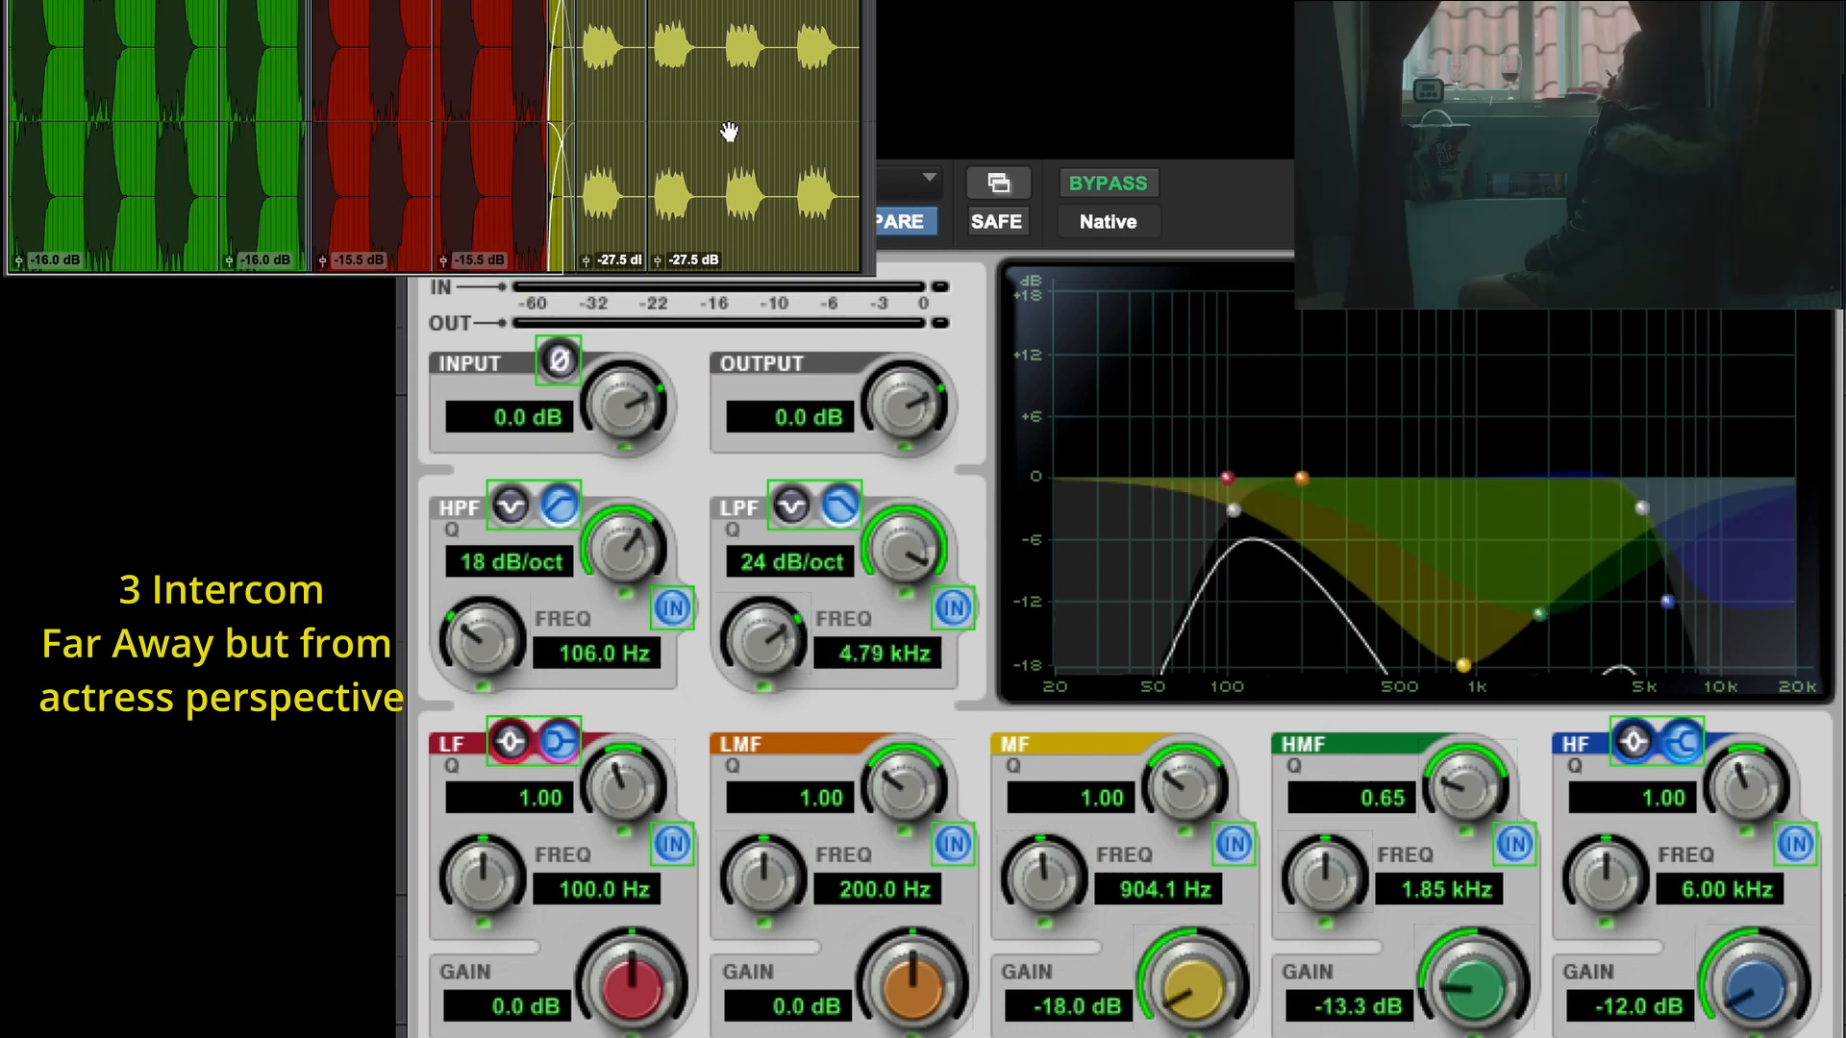
click(1119, 182)
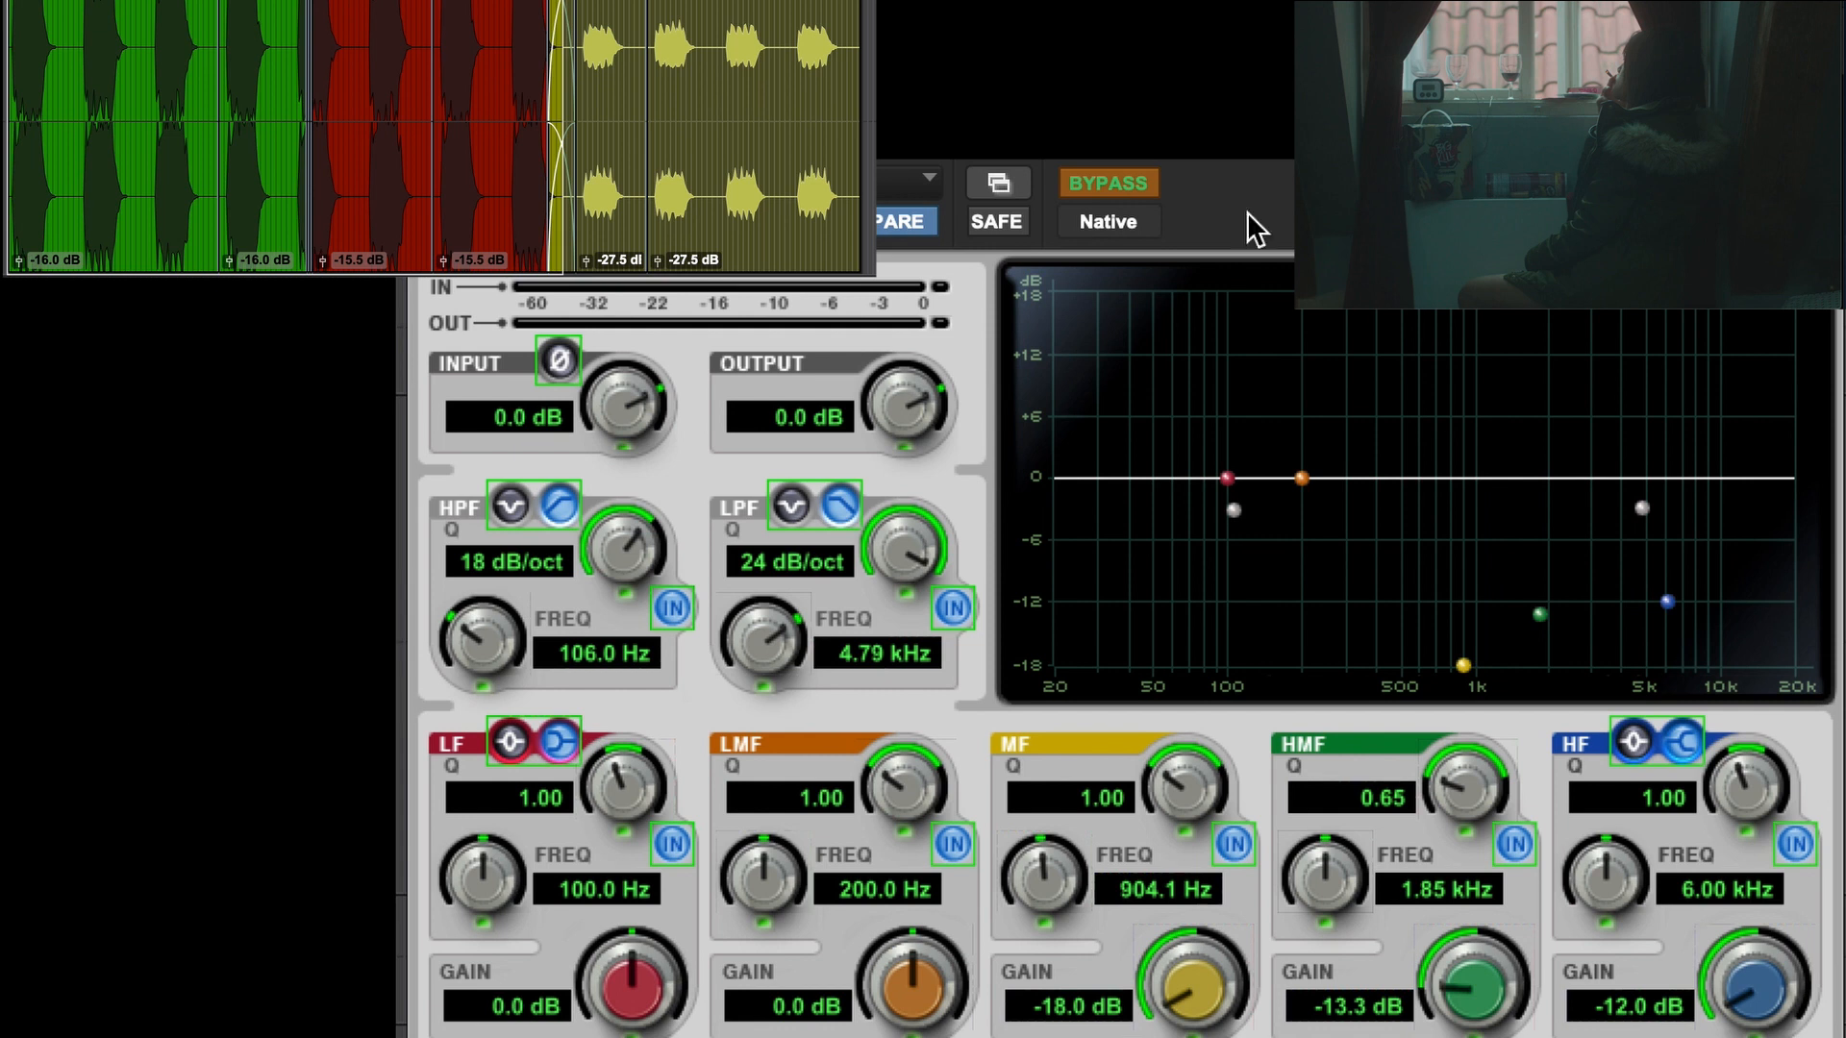
click(154, 106)
key(space)
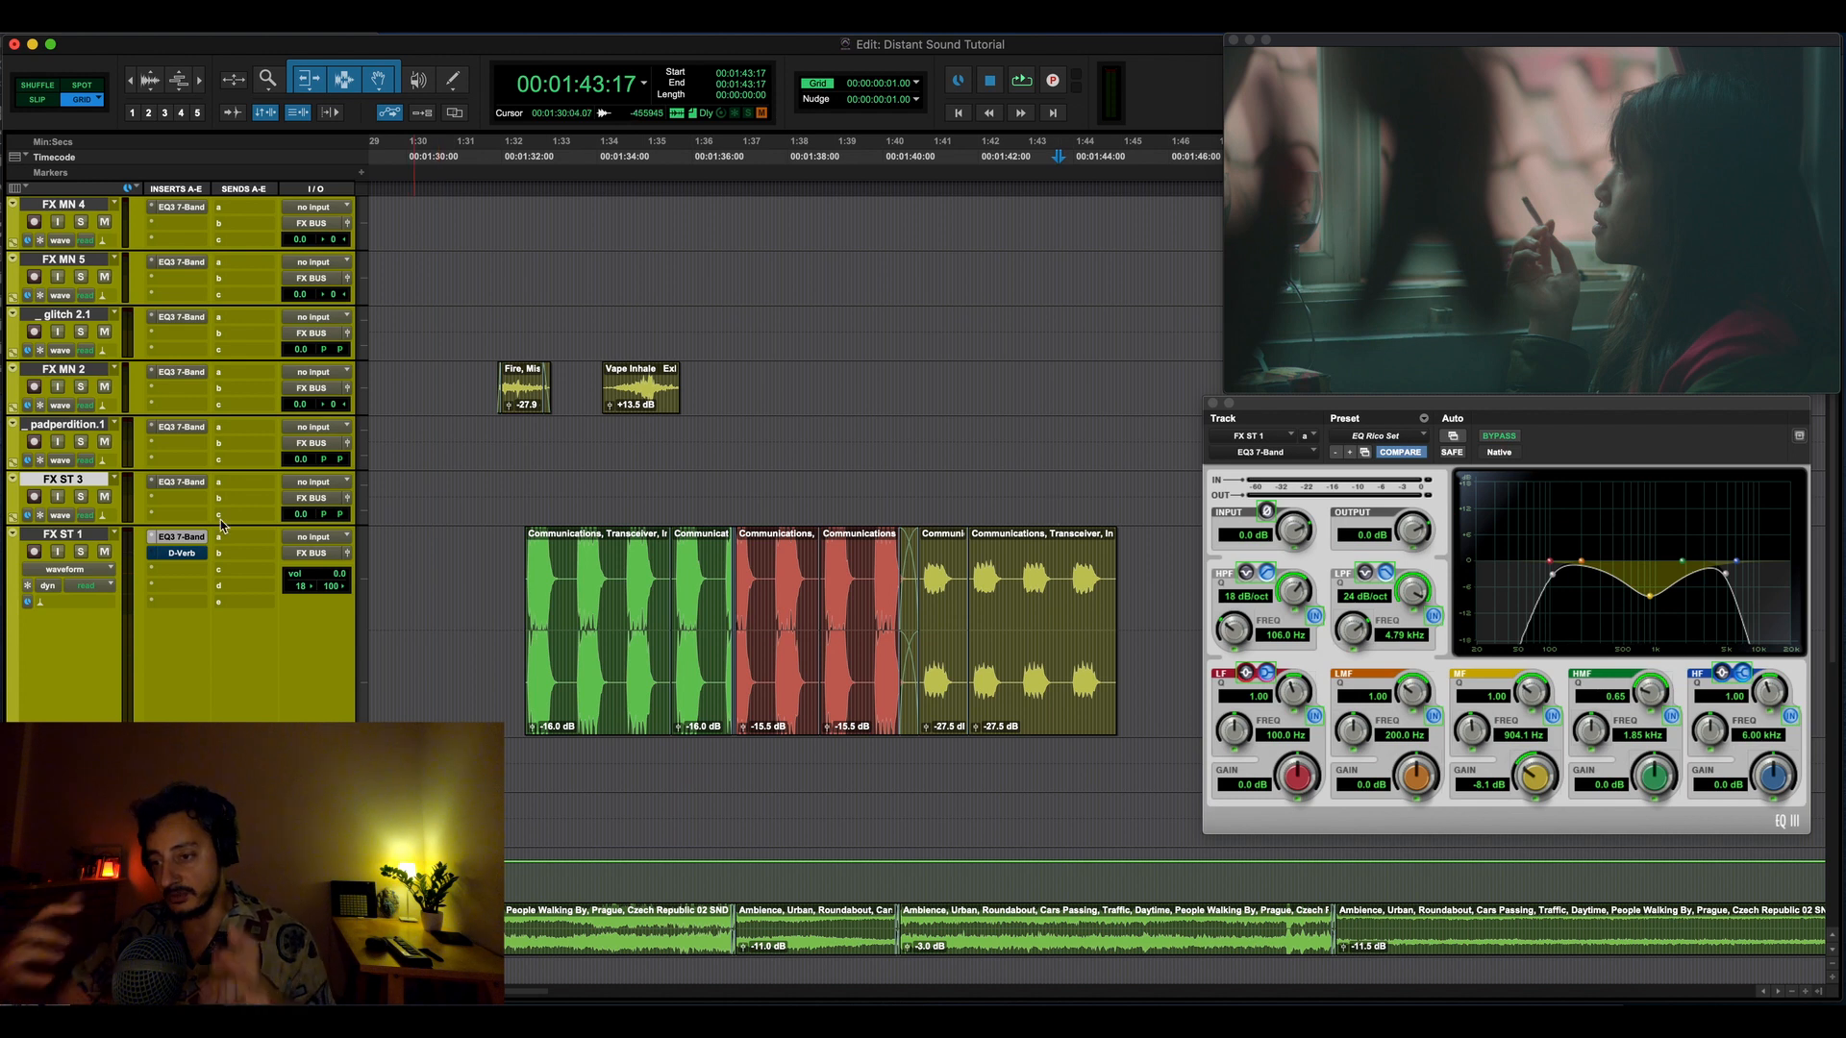
- Open the D-Verb insert on FX ST 1, solo the track, and move the reverb window clear of the clips
click(173, 555)
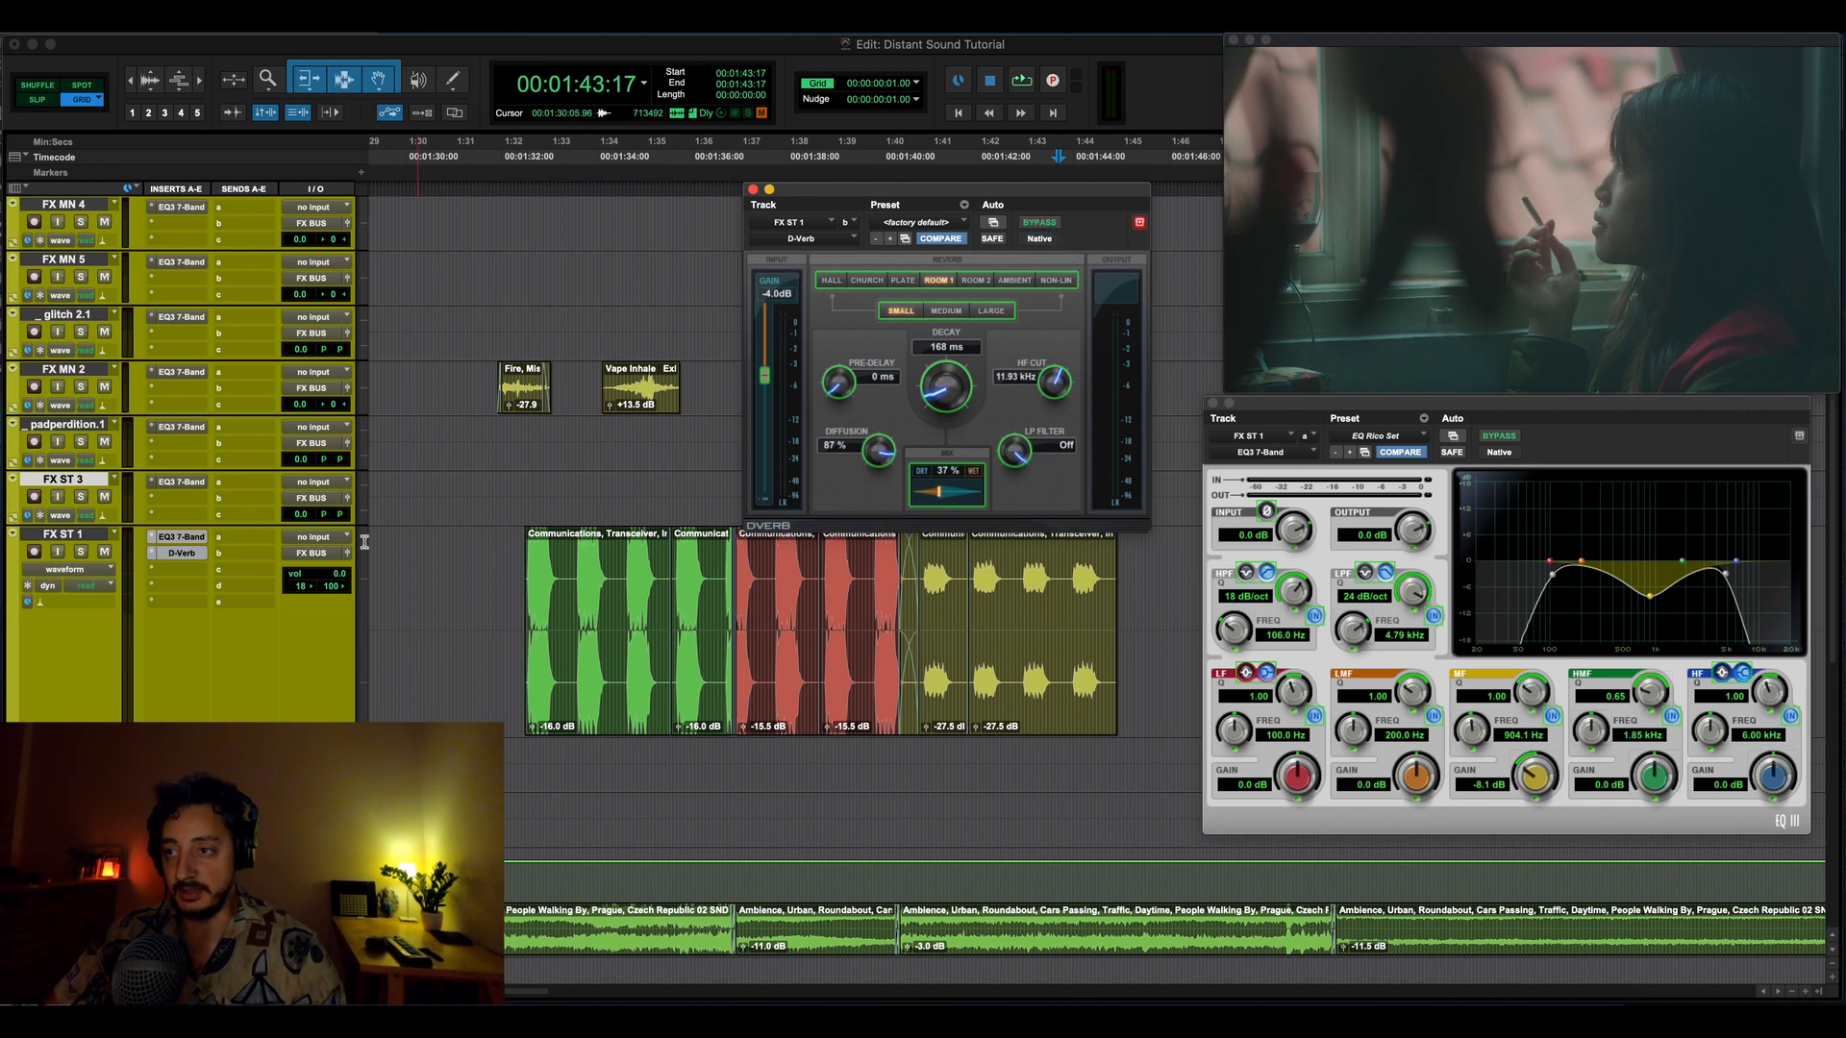
click(83, 552)
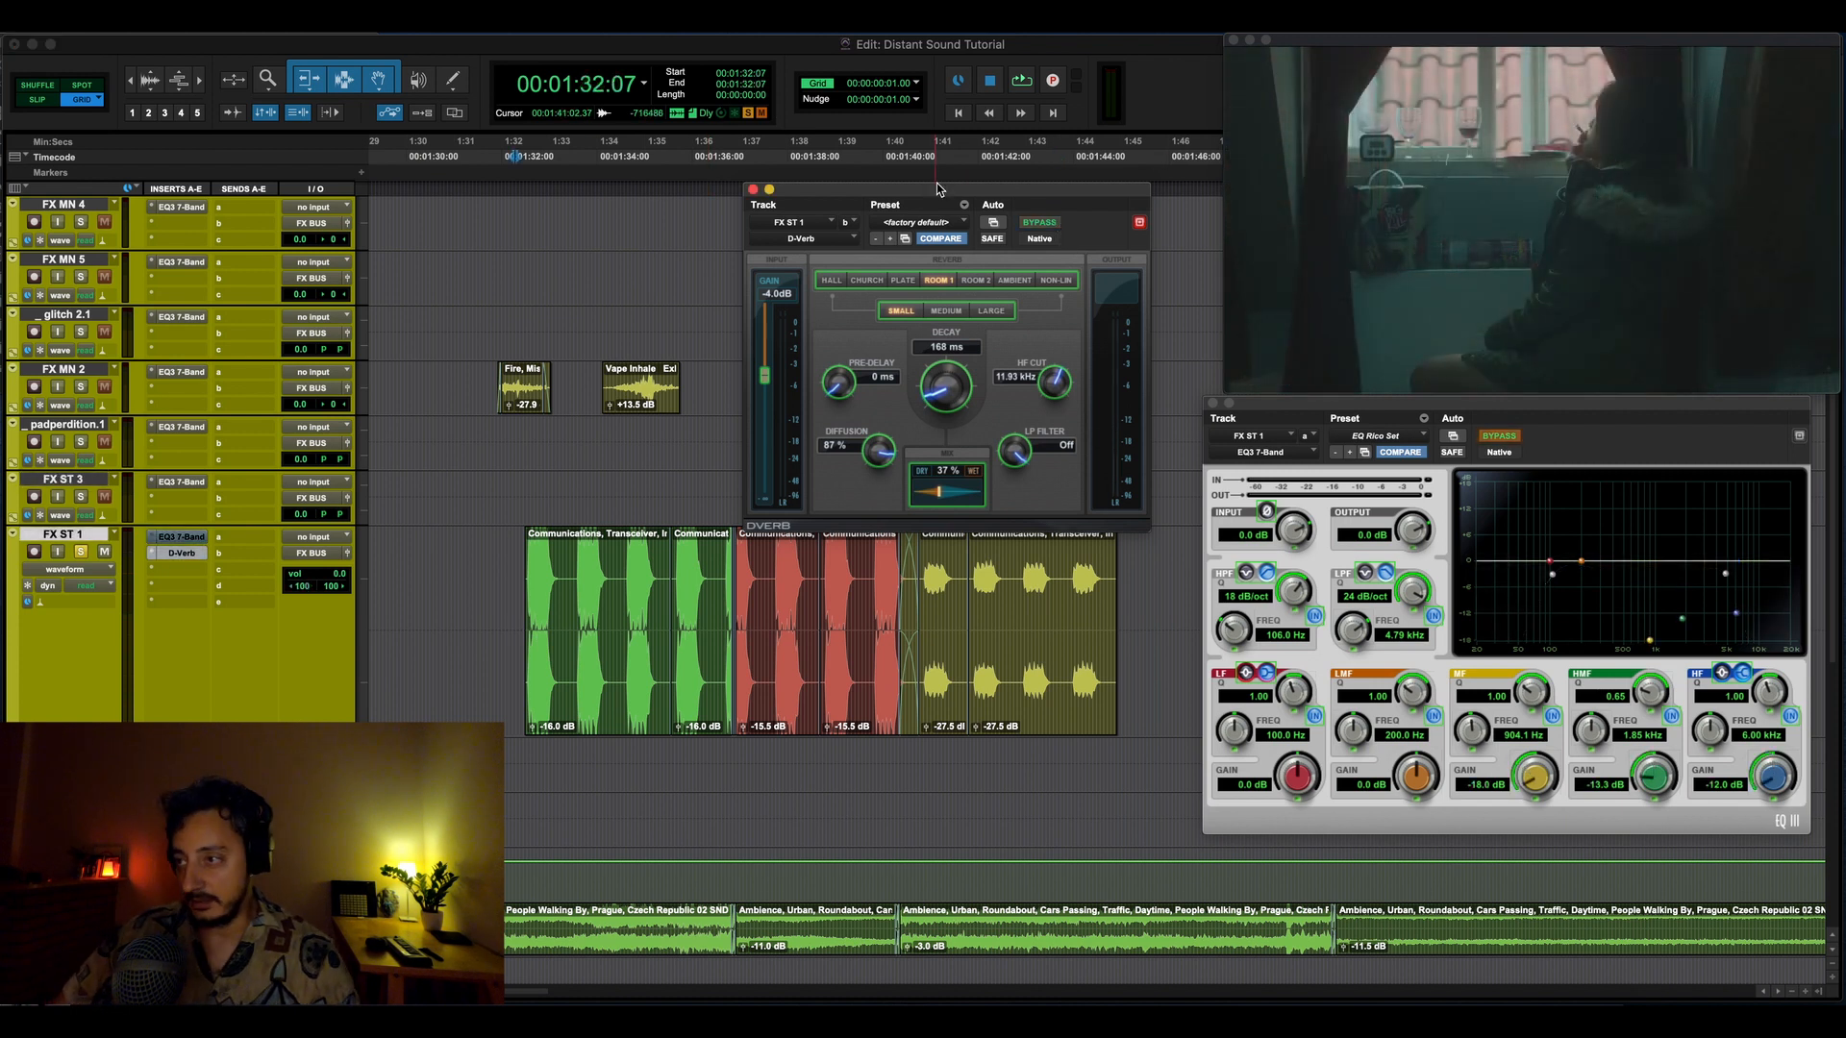
drag(944, 193, 917, 189)
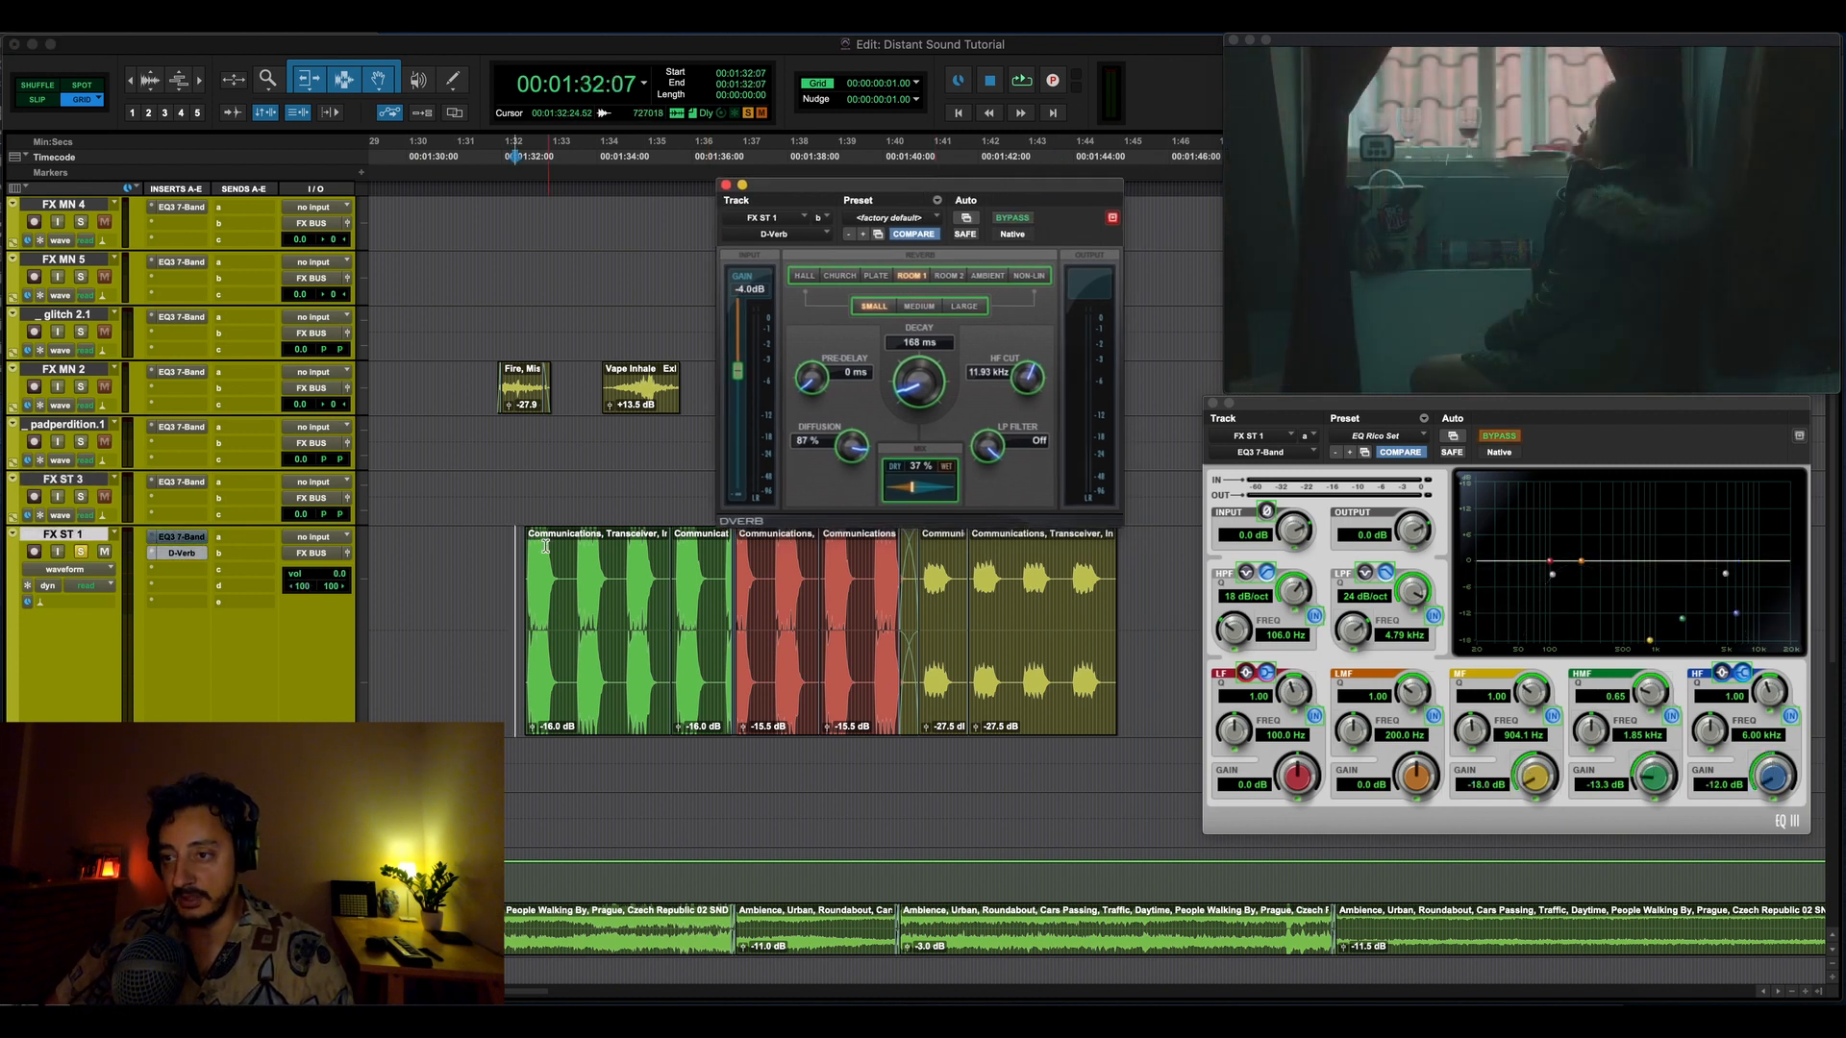
- Loop playback over the green clips on FX ST 1 and toggle the D-Verb bypass to compare dry and reverberated sound
click(502, 583)
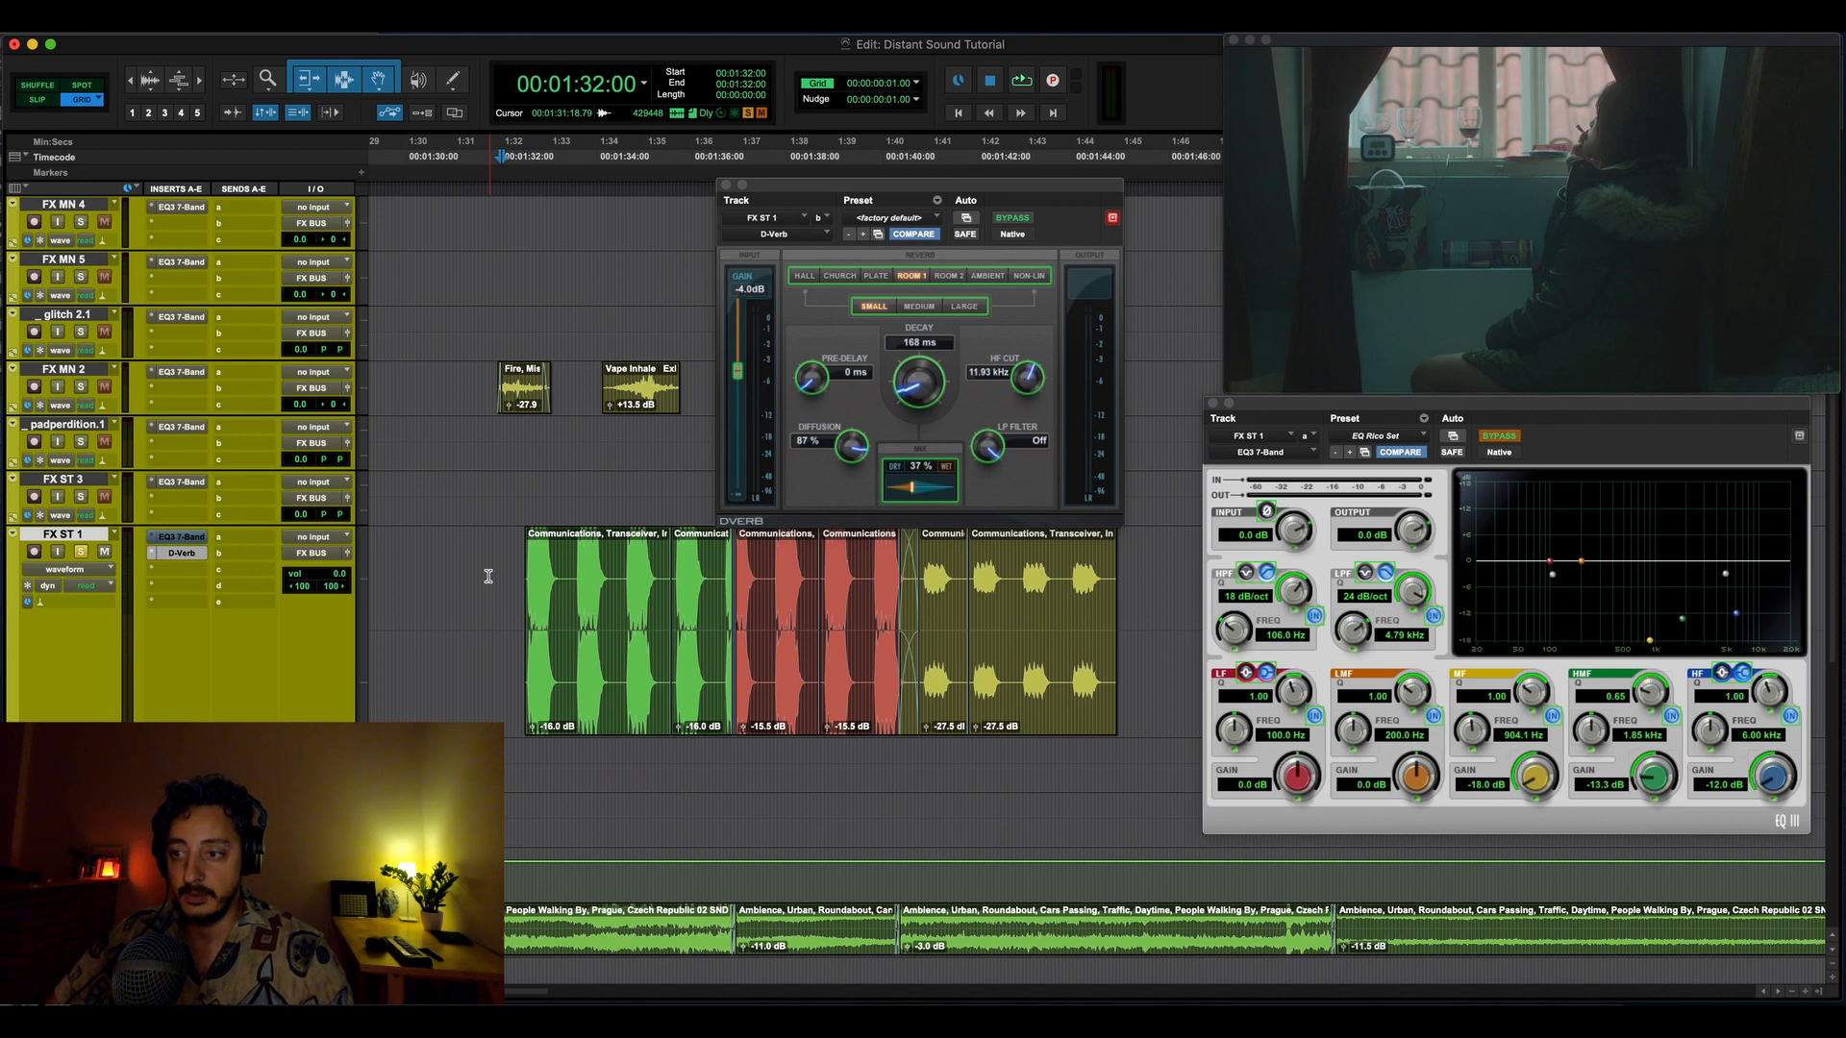
key(space)
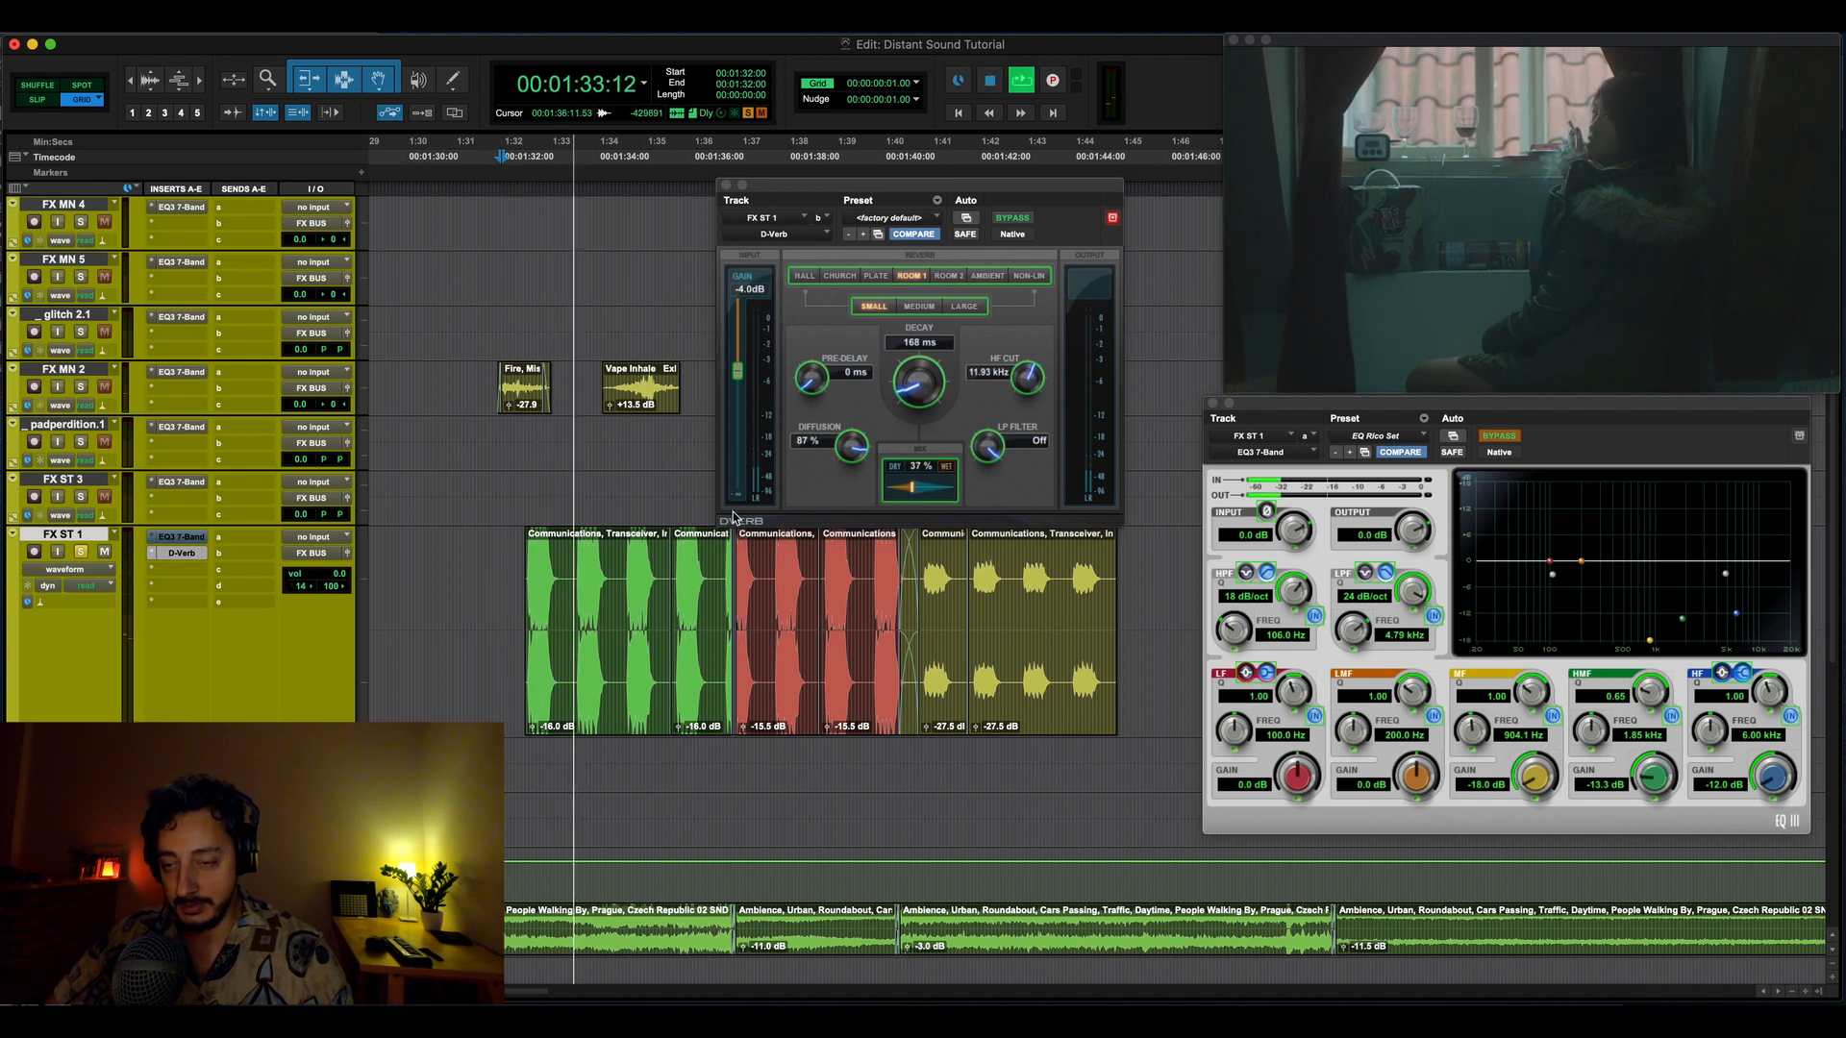
key(space)
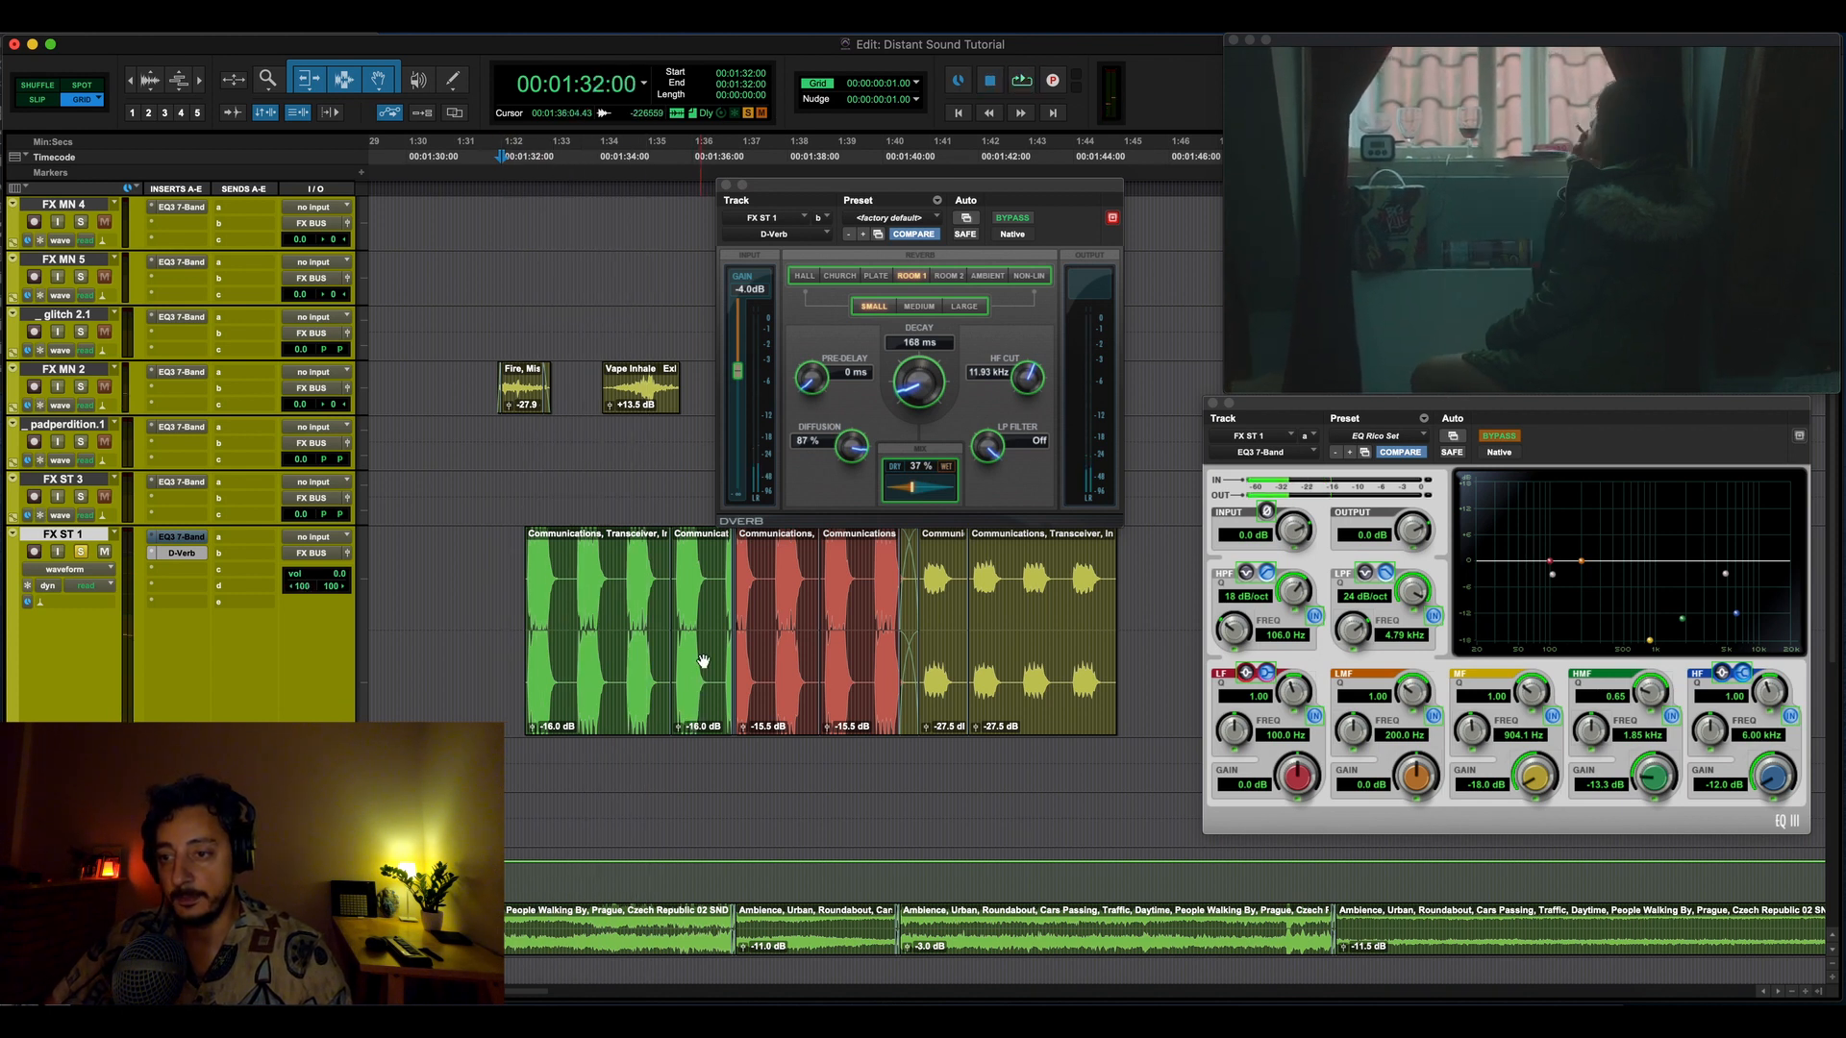
drag(707, 603, 524, 603)
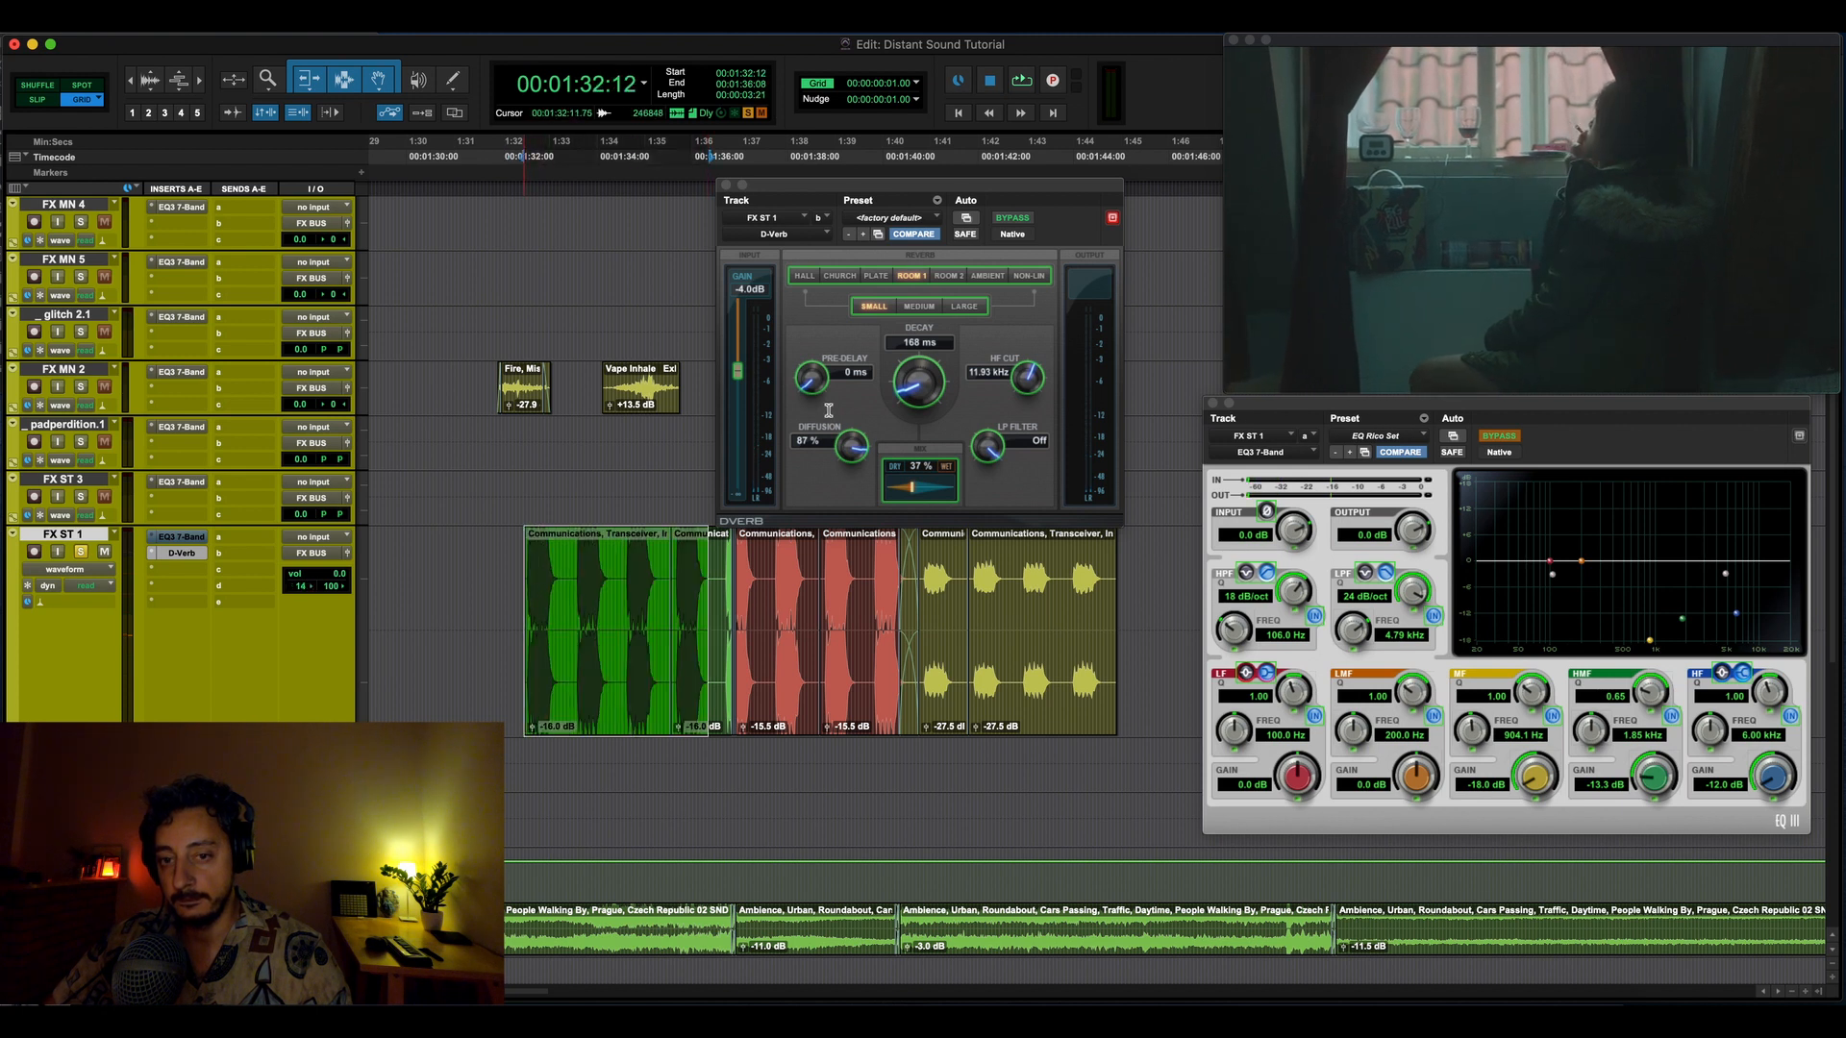
key(space)
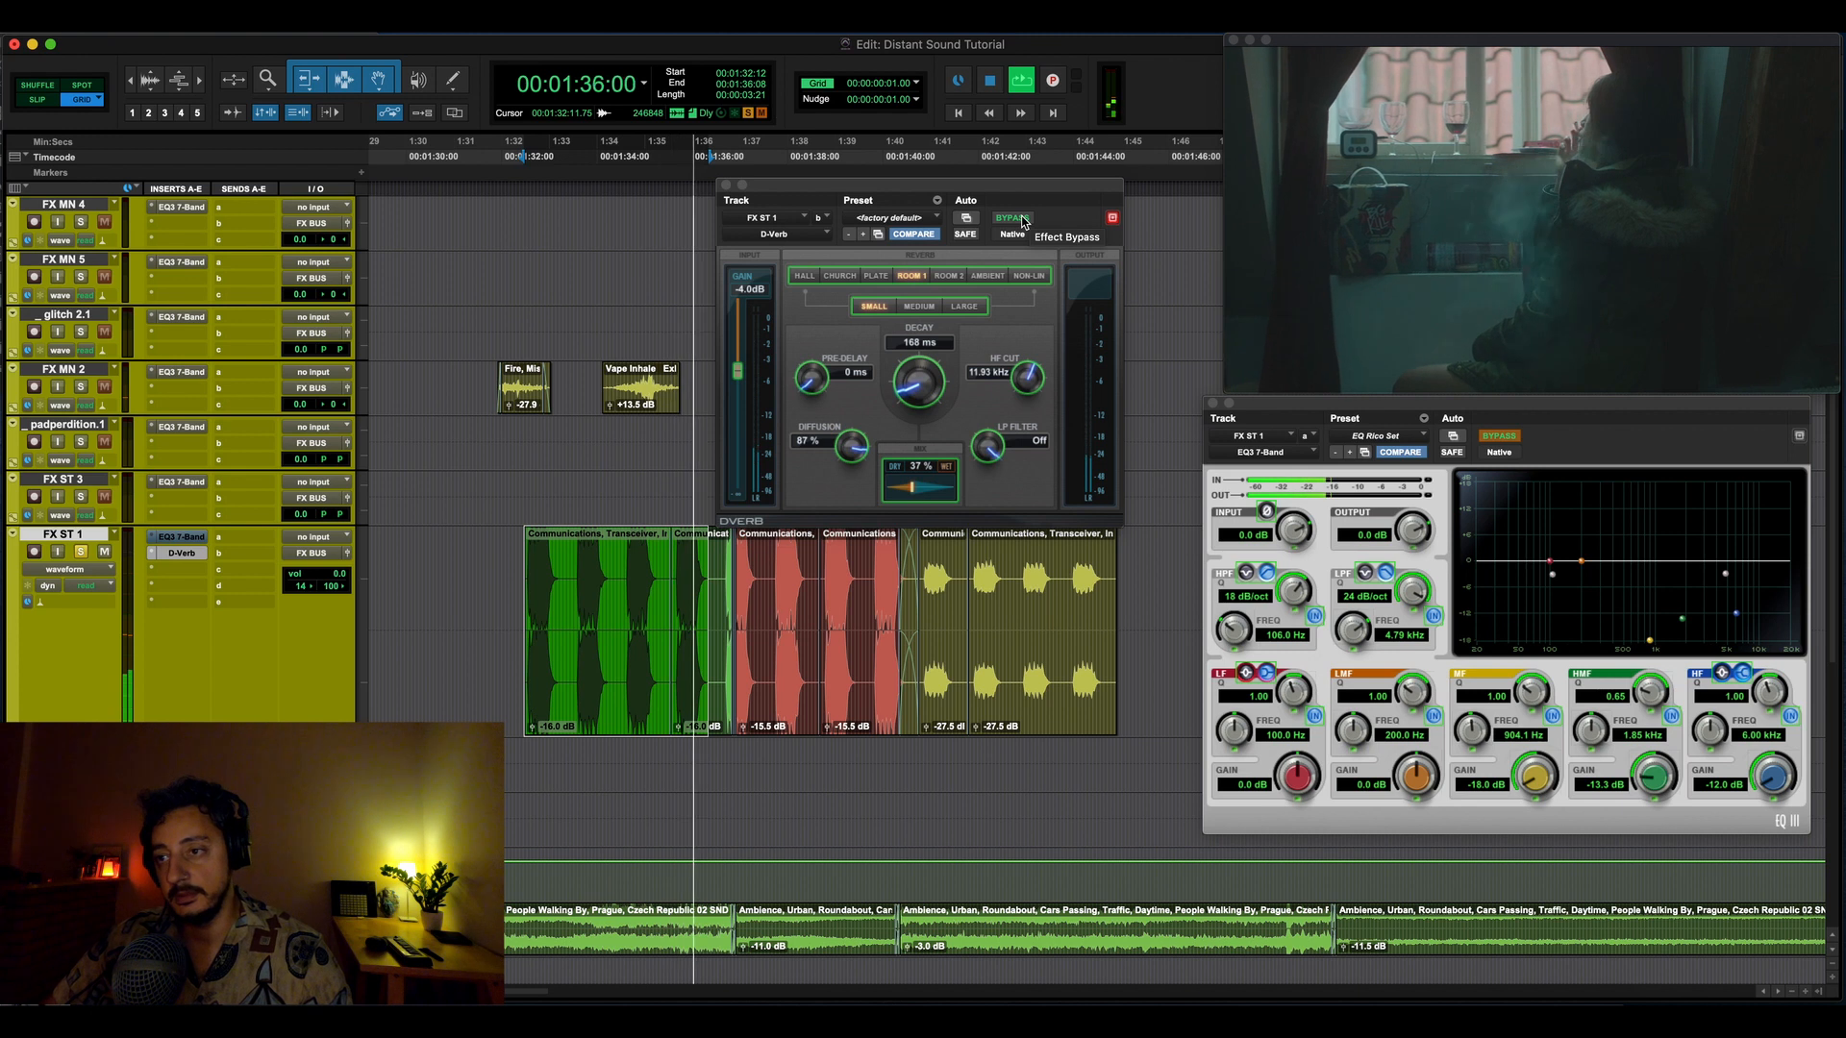
click(1024, 223)
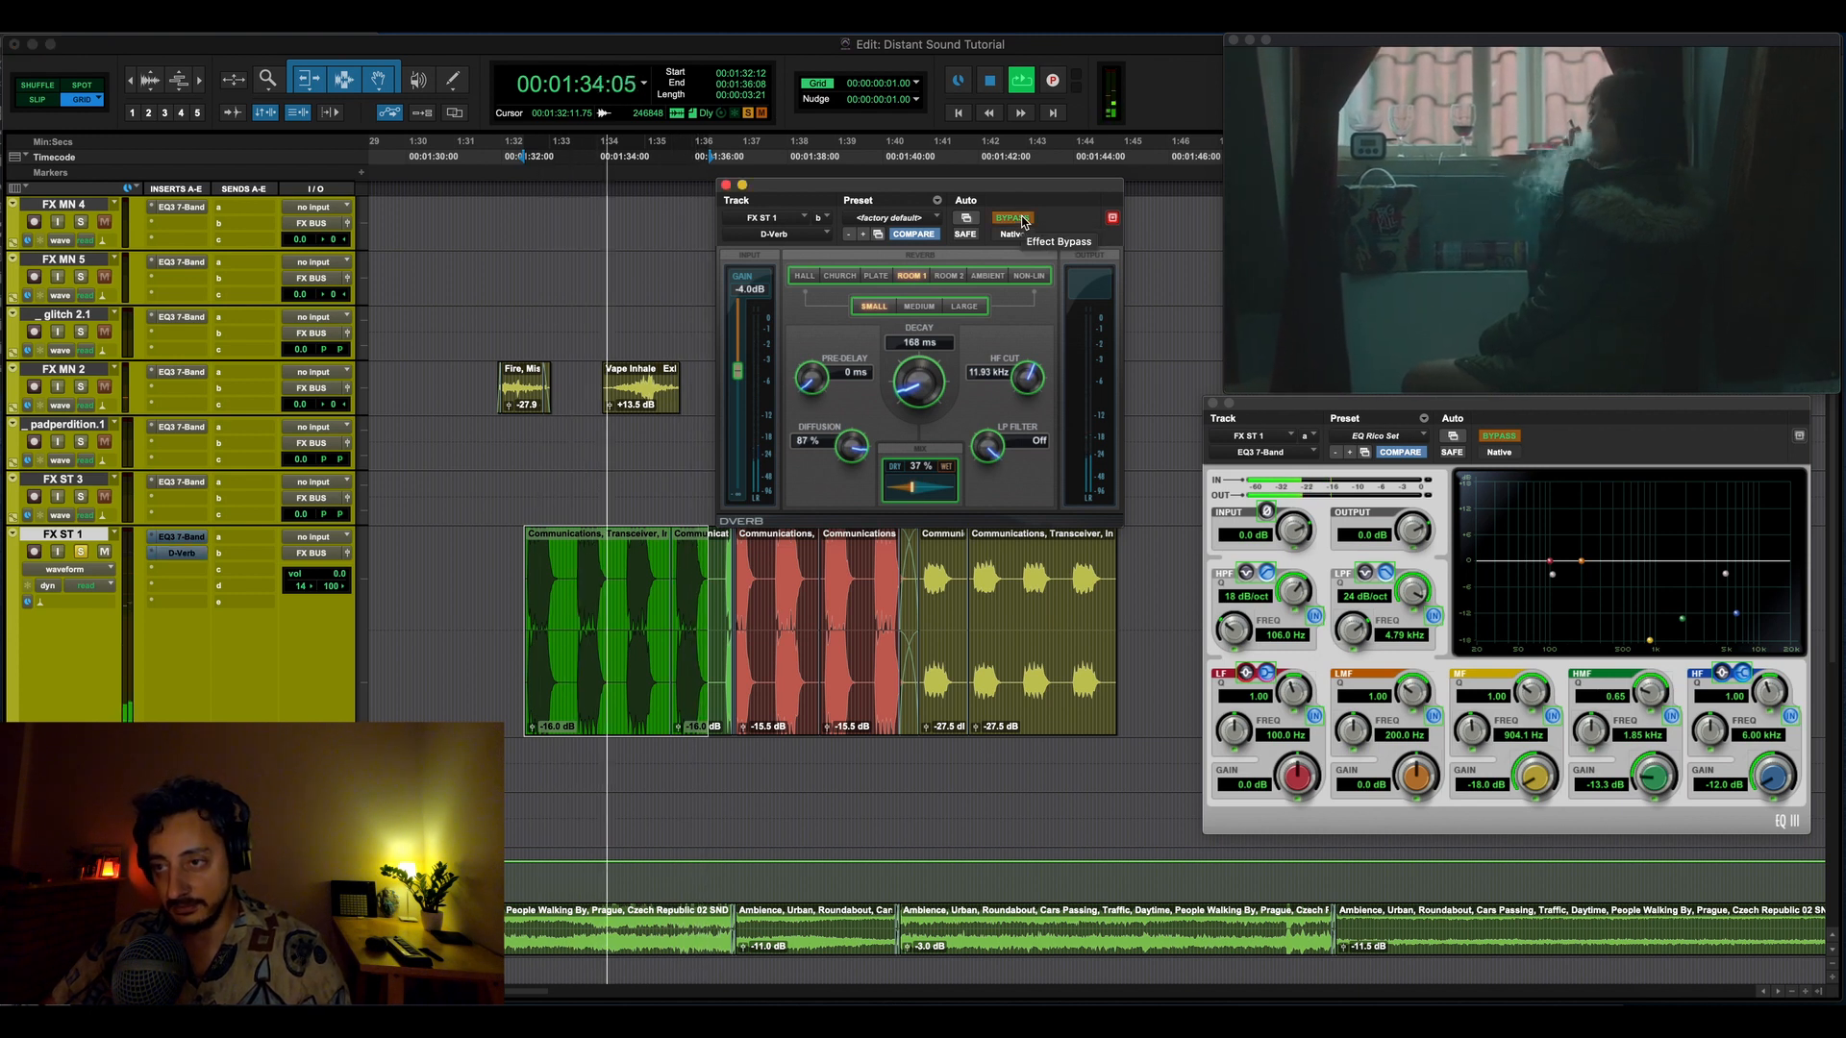
click(1023, 221)
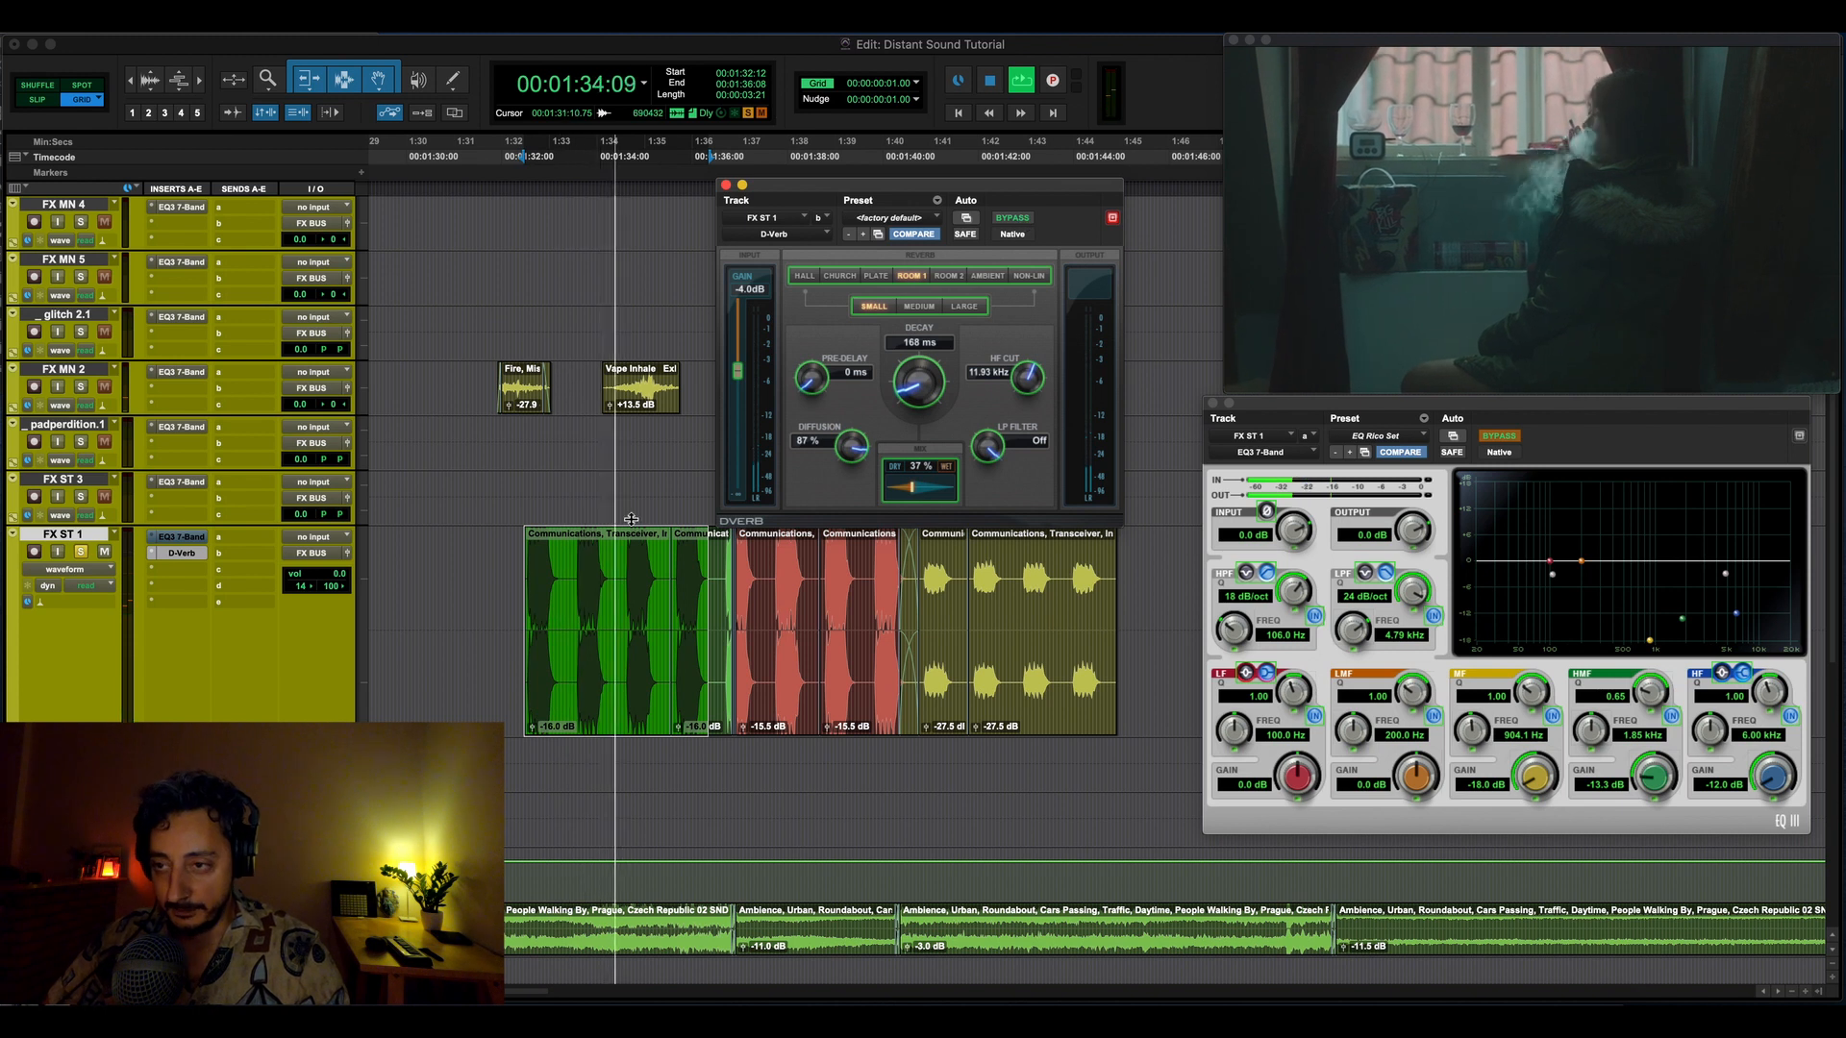
- Take the EQ on FX ST 1 out of bypass and start playback from 00:01:31:04, ahead of the green clips
click(1515, 441)
click(462, 572)
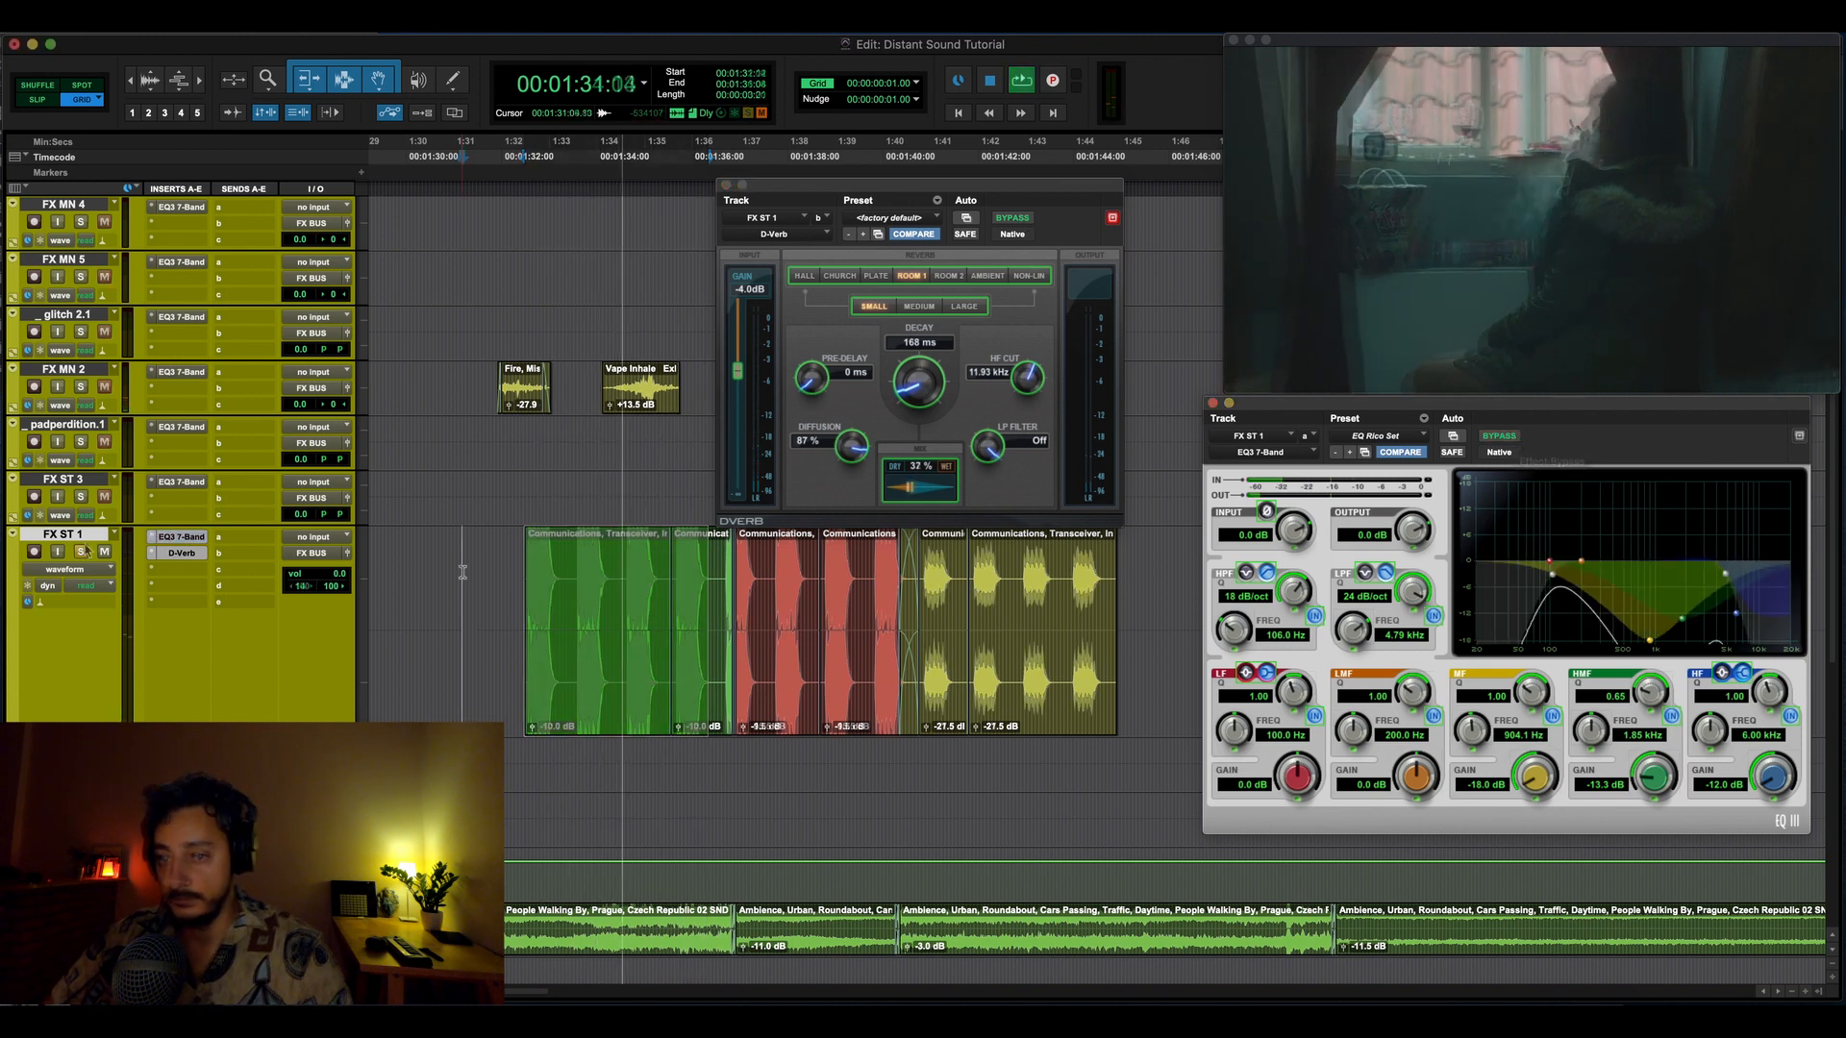
key(space)
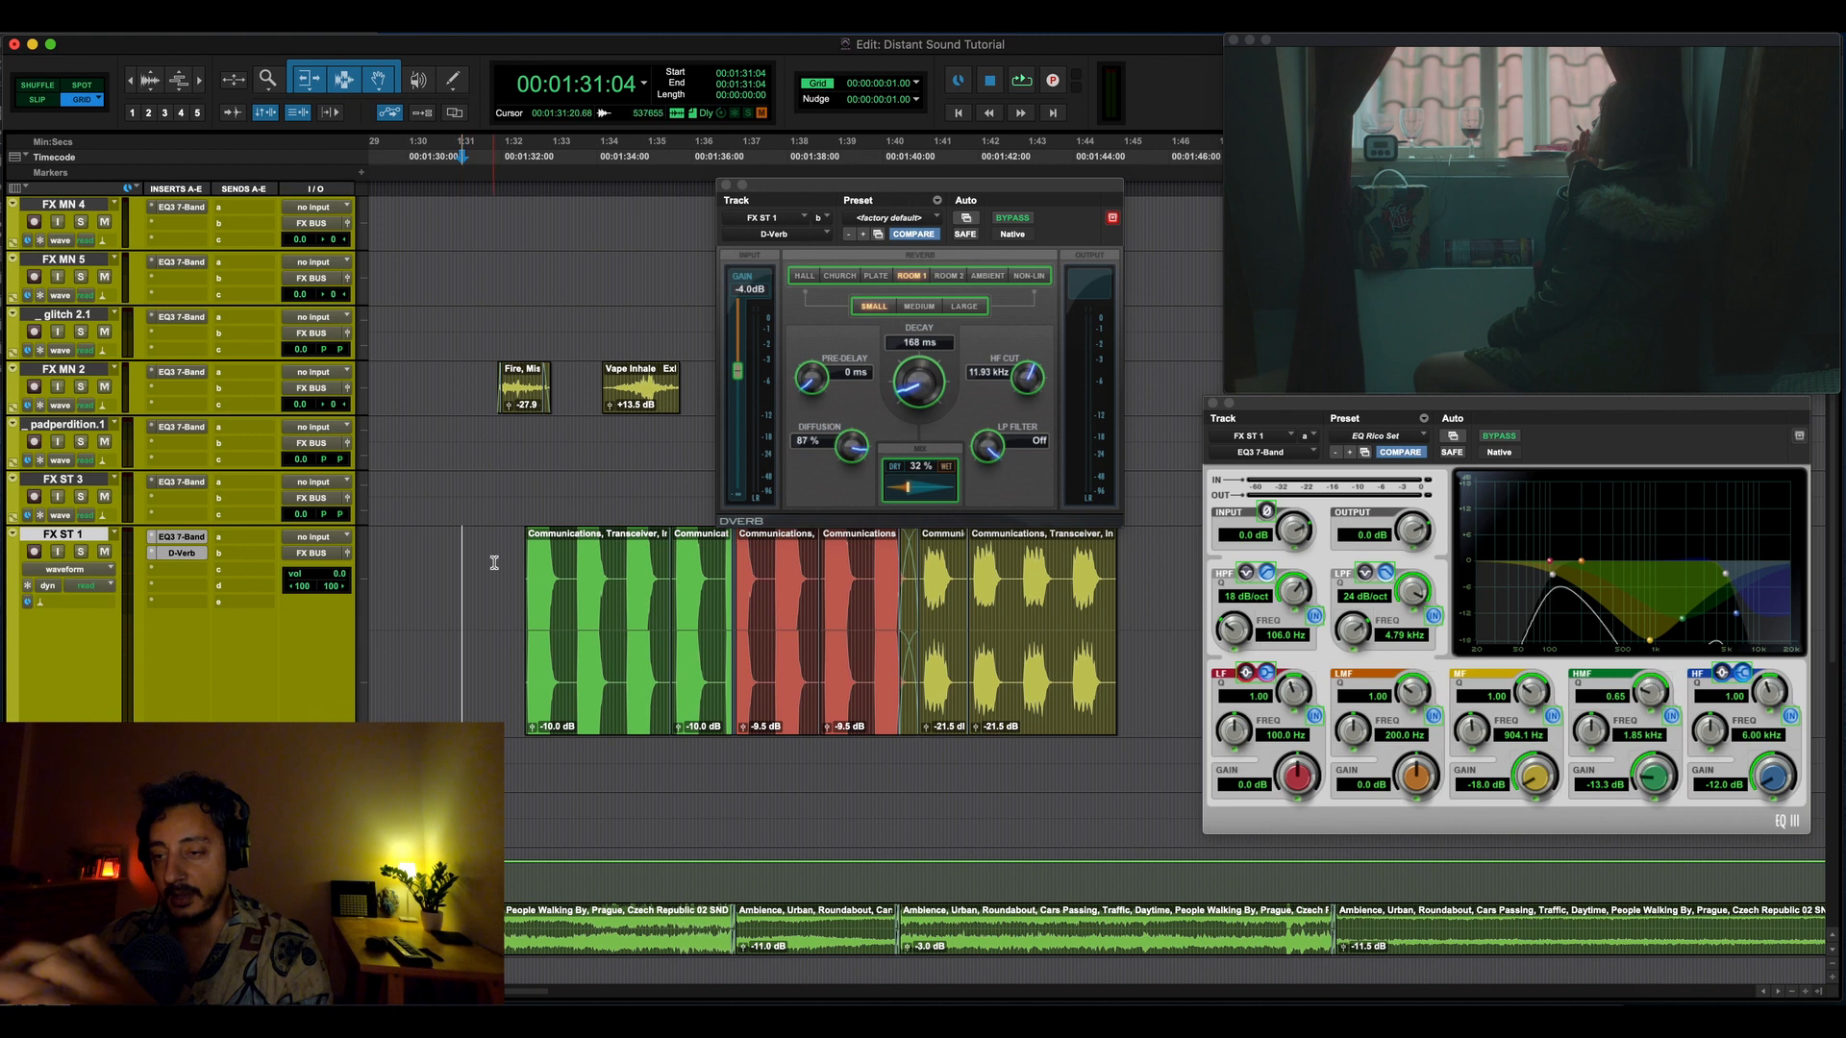
- Play all three clip groups from 00:01:31:21, toggling the D-Verb bypass over the red clips to compare the reverb
click(494, 563)
key(space)
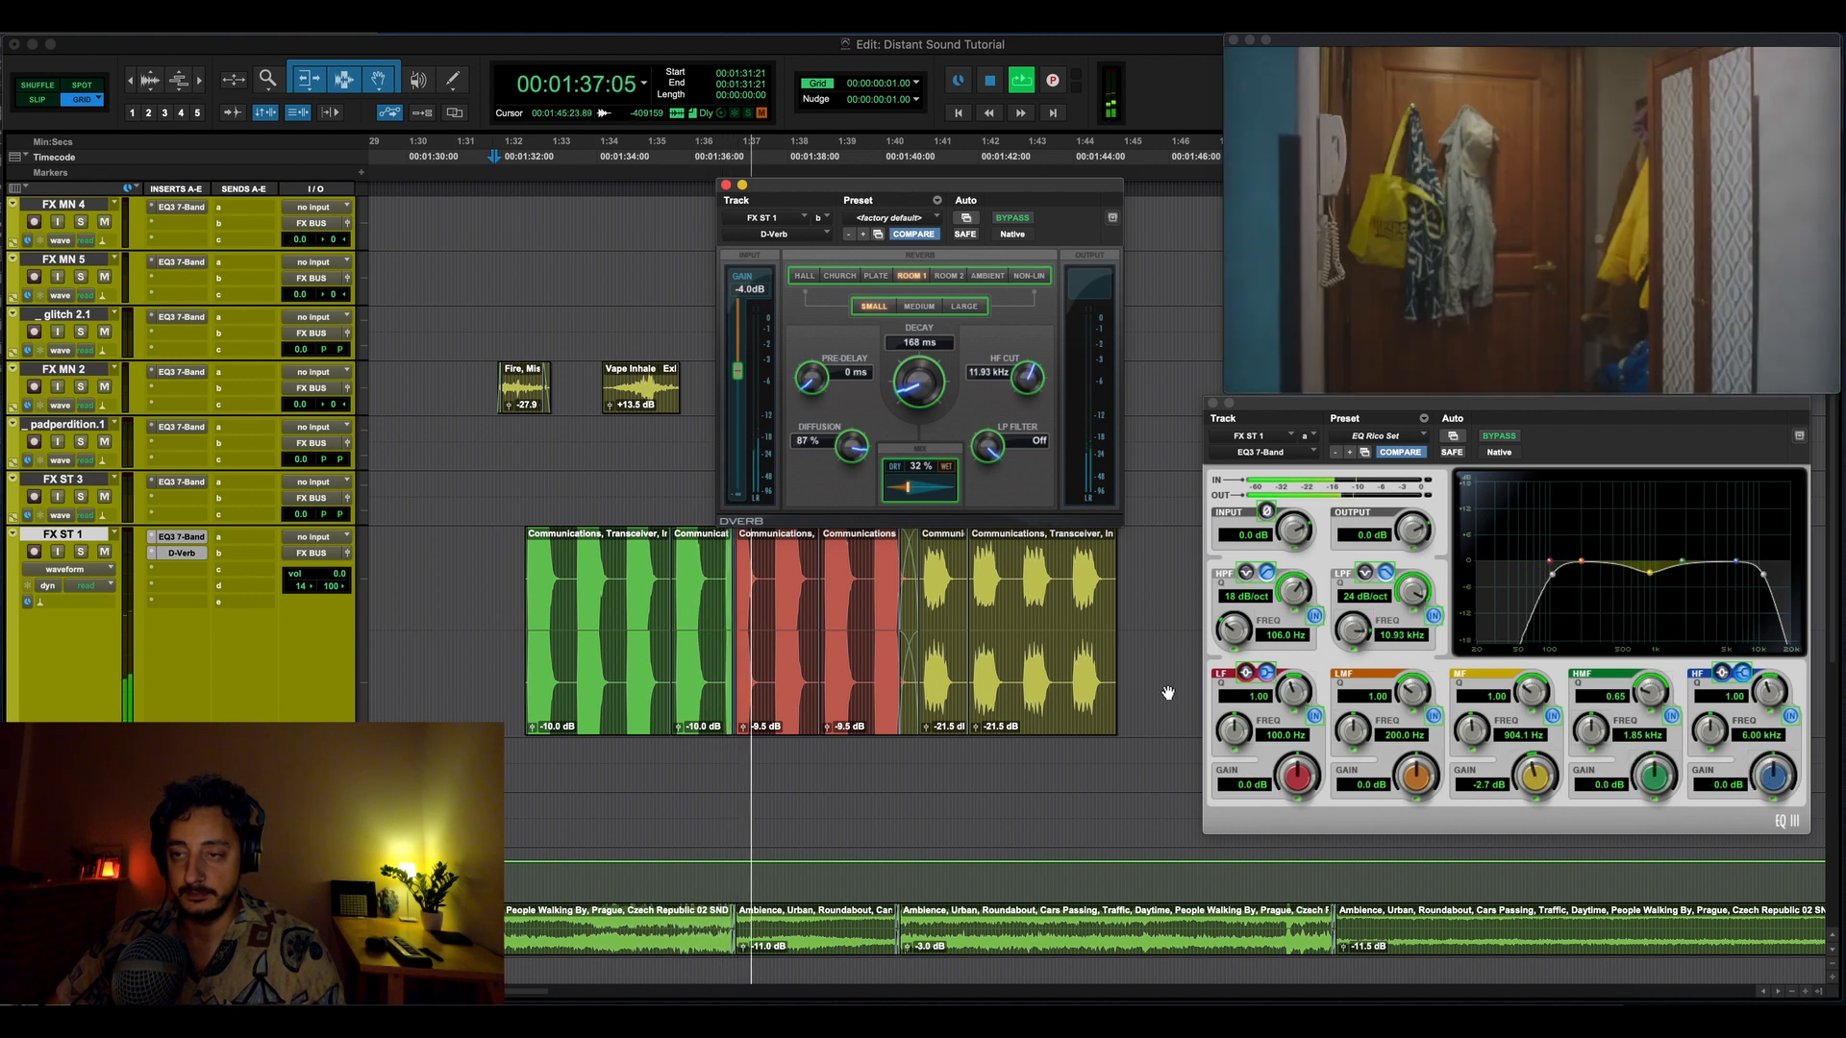
click(1013, 218)
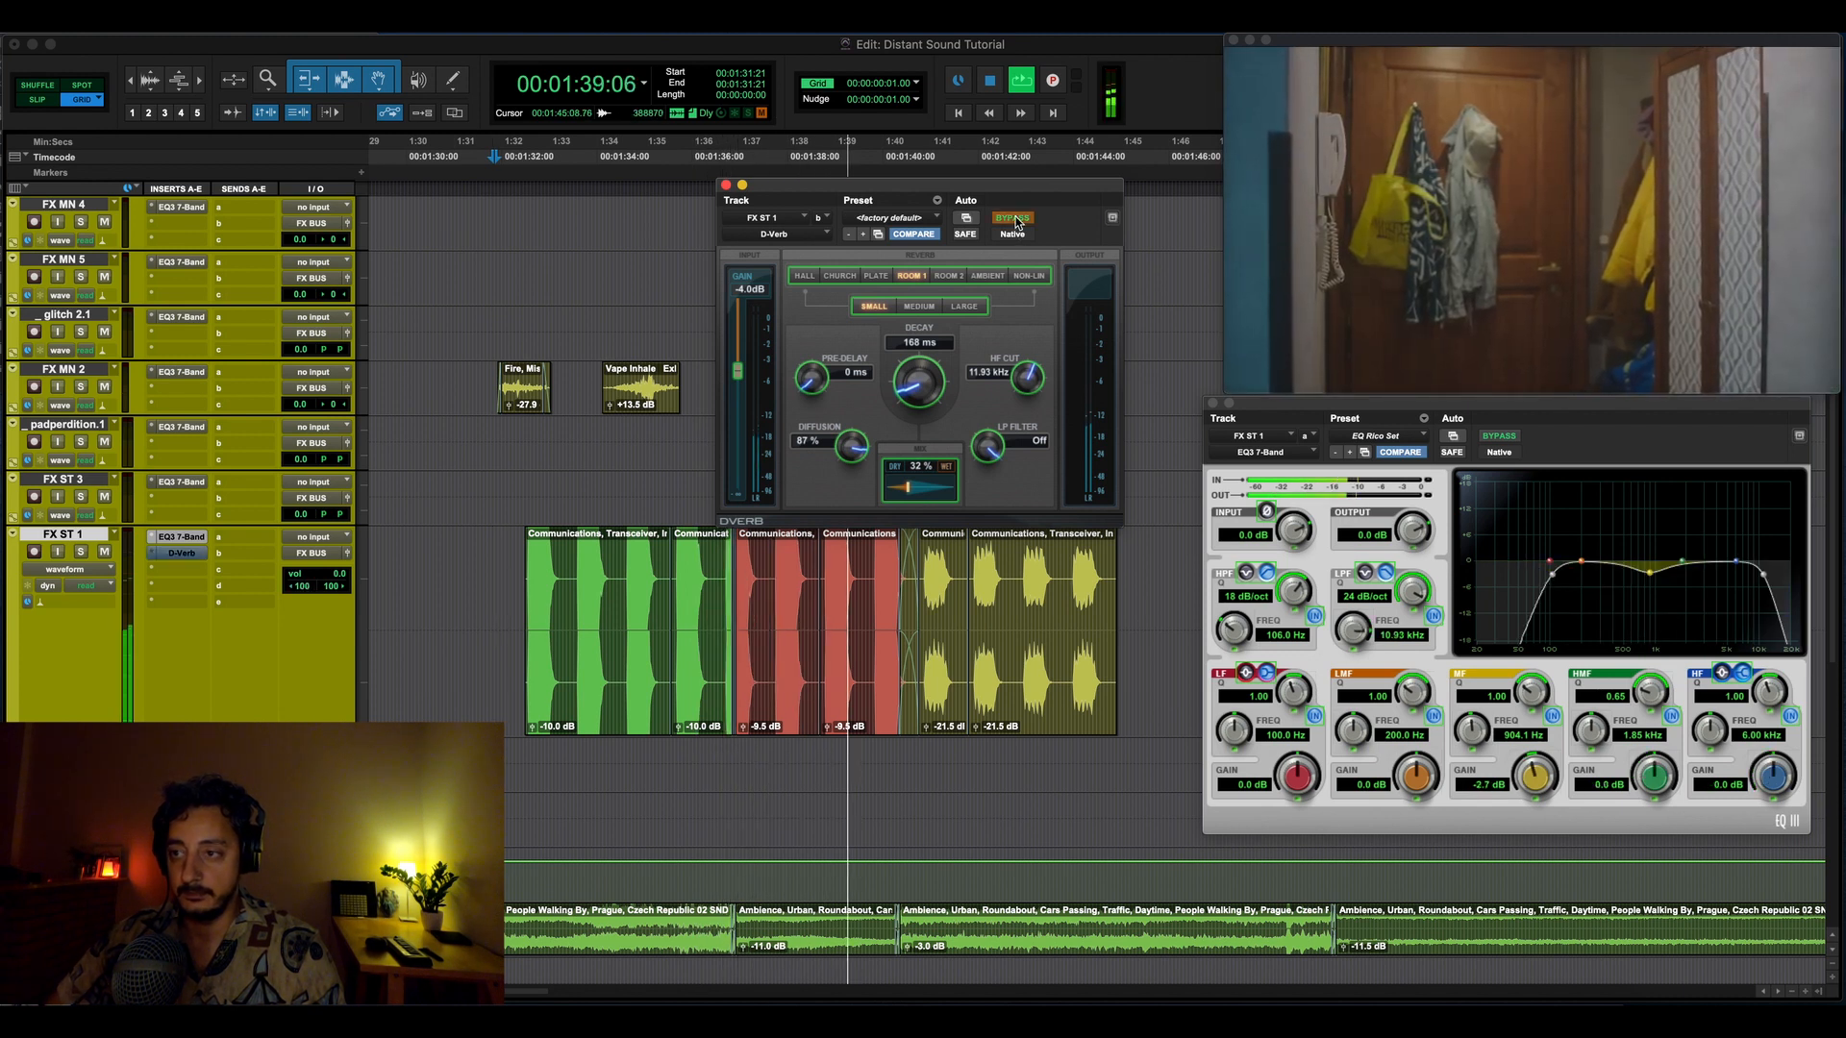
click(1017, 222)
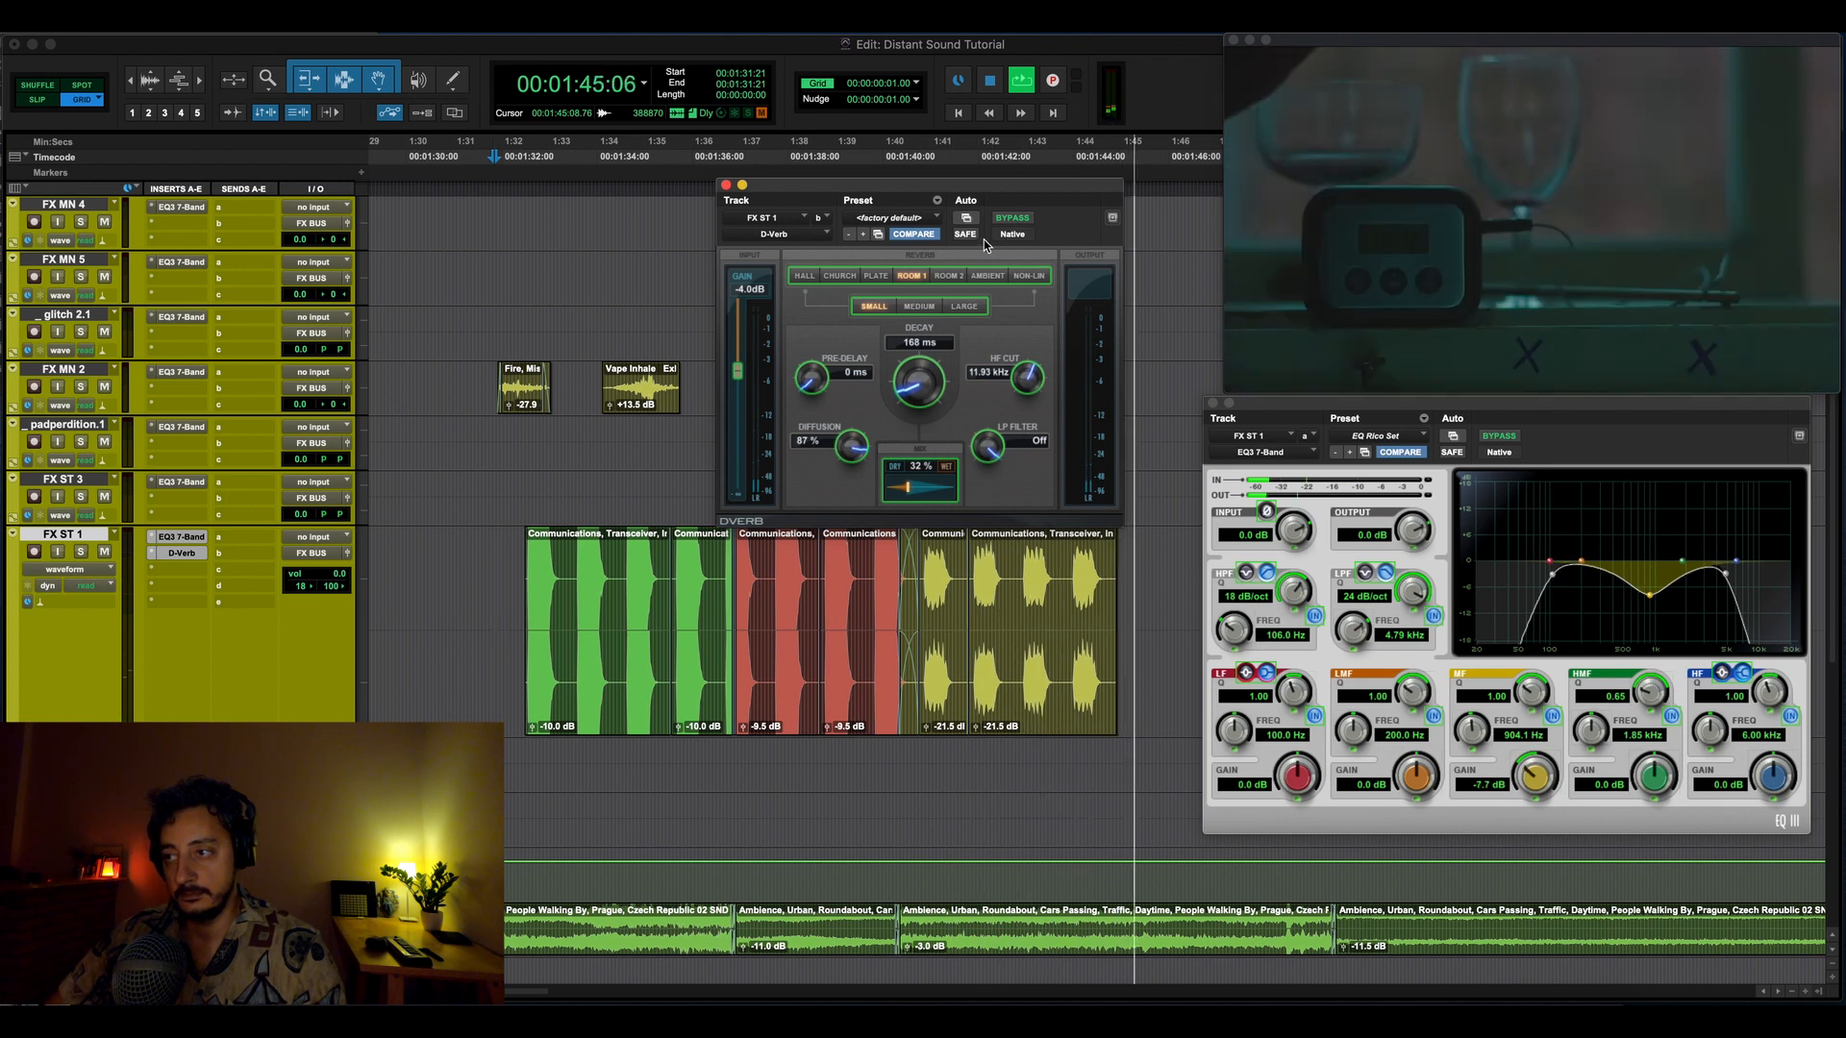
key(space)
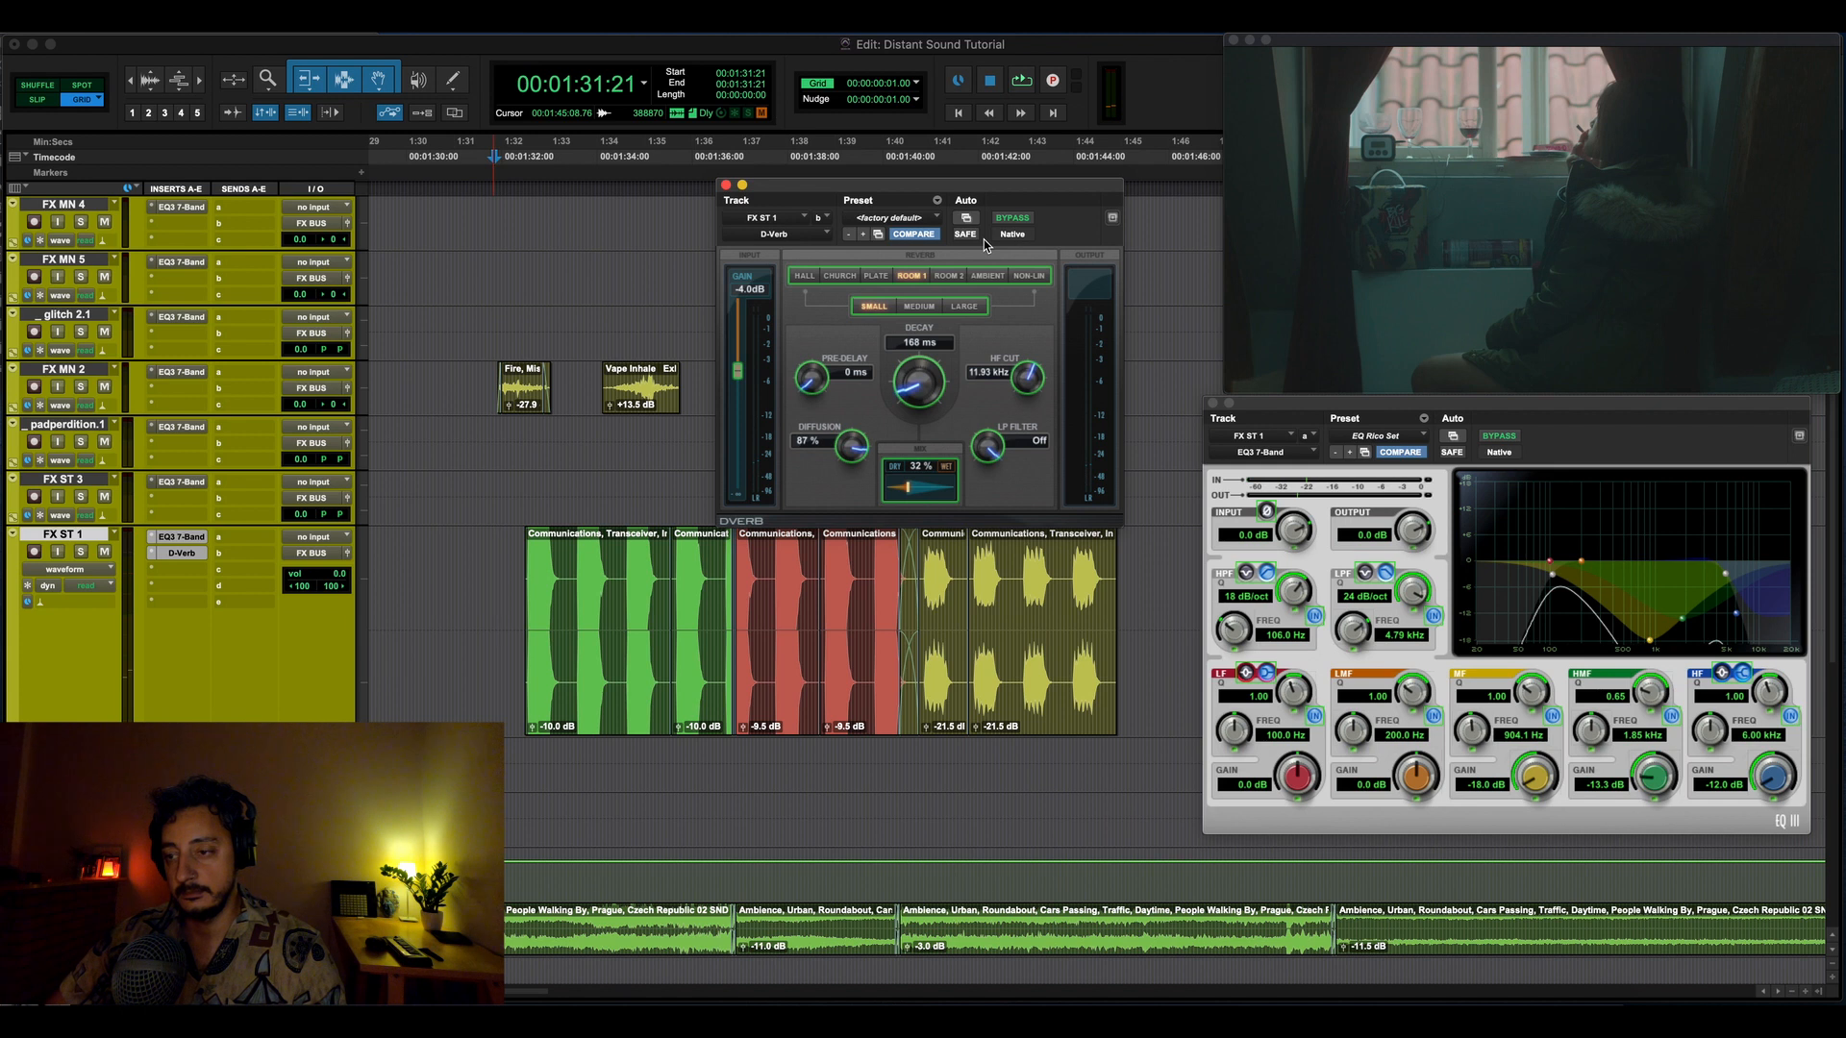